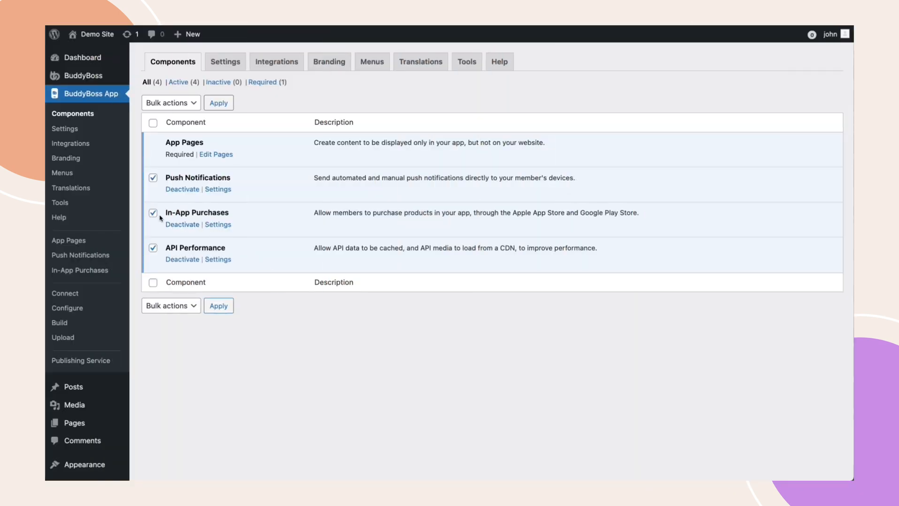
Open the In-App Purchases component settings to see its Terms of Service and Privacy Policy pages
{"action": "left_click", "coordinate": [218, 225]}
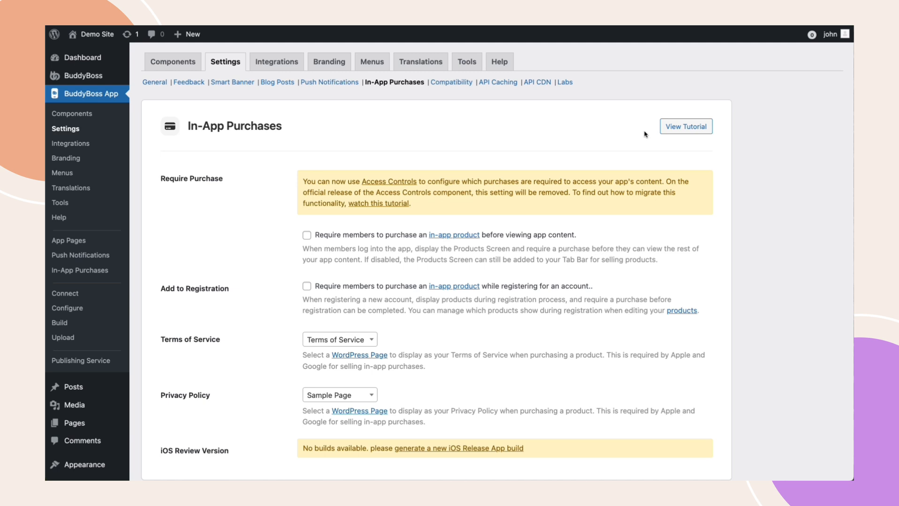
{"action": "mouse_move", "coordinate": [89, 76]}
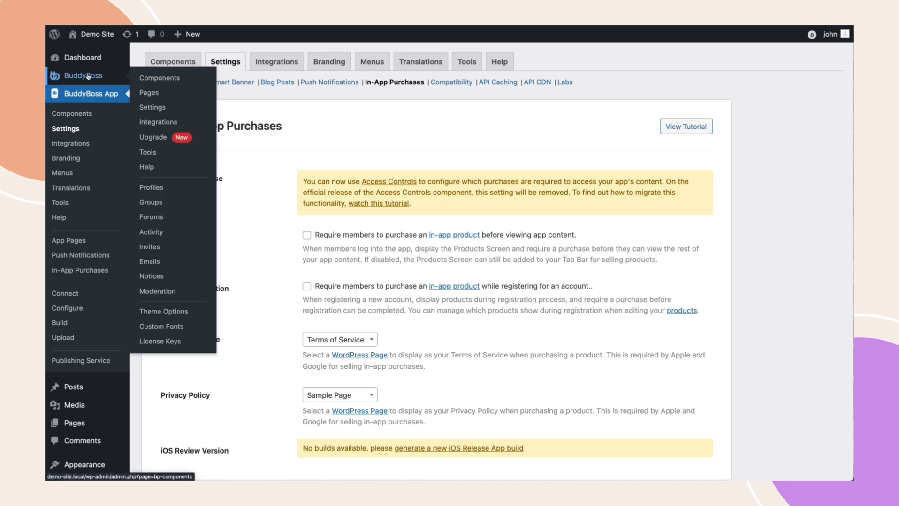
Review the list of BuddyBoss platform components
{"action": "left_click", "coordinate": [166, 79]}
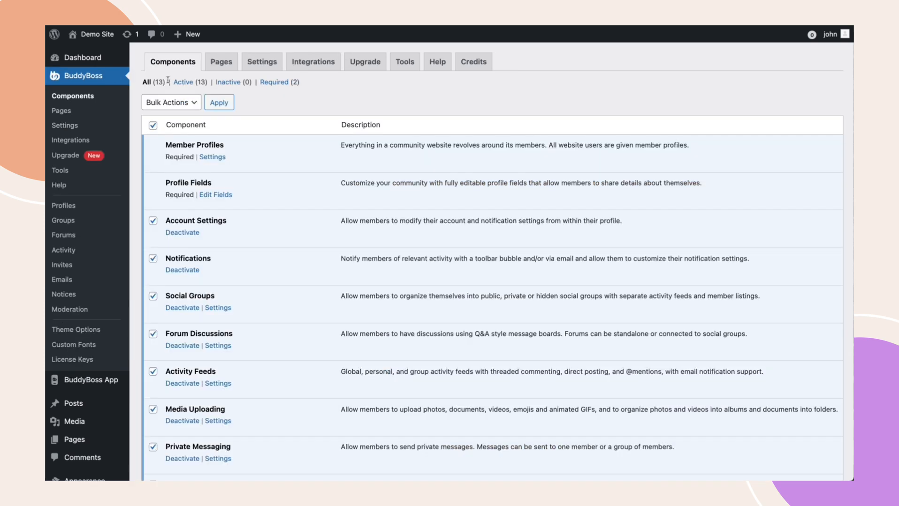
{"action": "scroll", "coordinate": [255, 282], "scroll_direction": "down", "scroll_amount": 5}
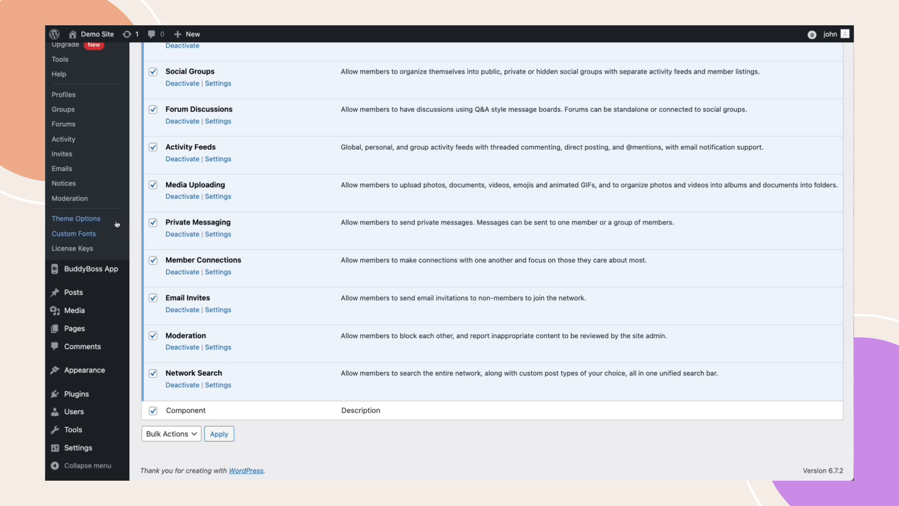
{"action": "scroll", "coordinate": [78, 201], "scroll_direction": "up", "scroll_amount": 1}
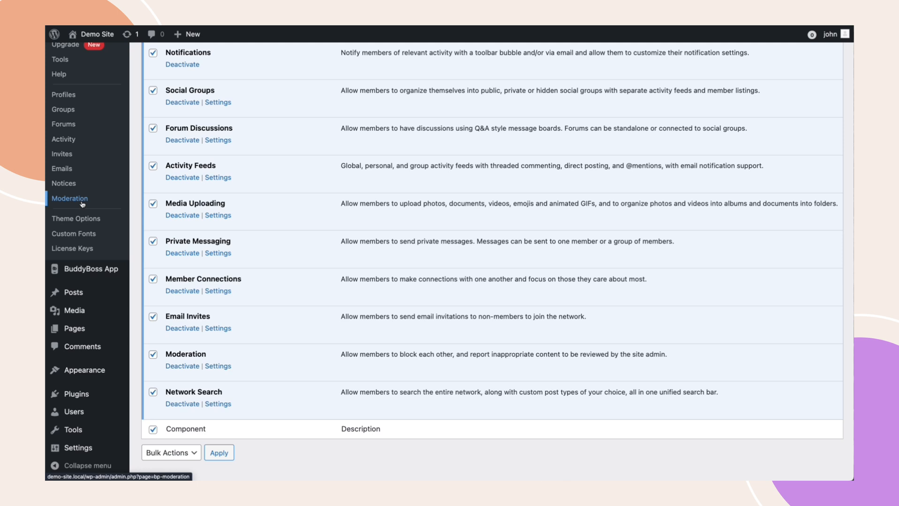
{"action": "scroll", "coordinate": [82, 203], "scroll_direction": "up", "scroll_amount": 5}
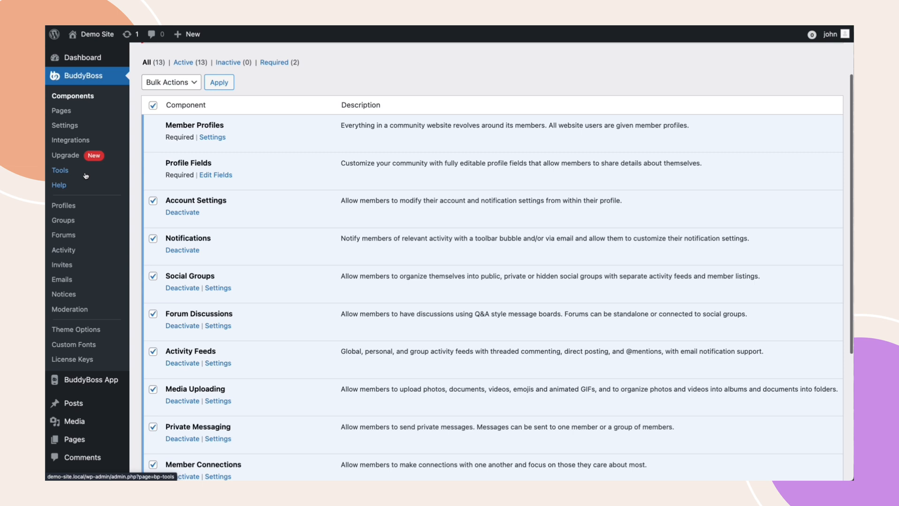
In BuddyBoss Settings, keep BuddyBoss Registration as the registration form
{"action": "left_click", "coordinate": [69, 126]}
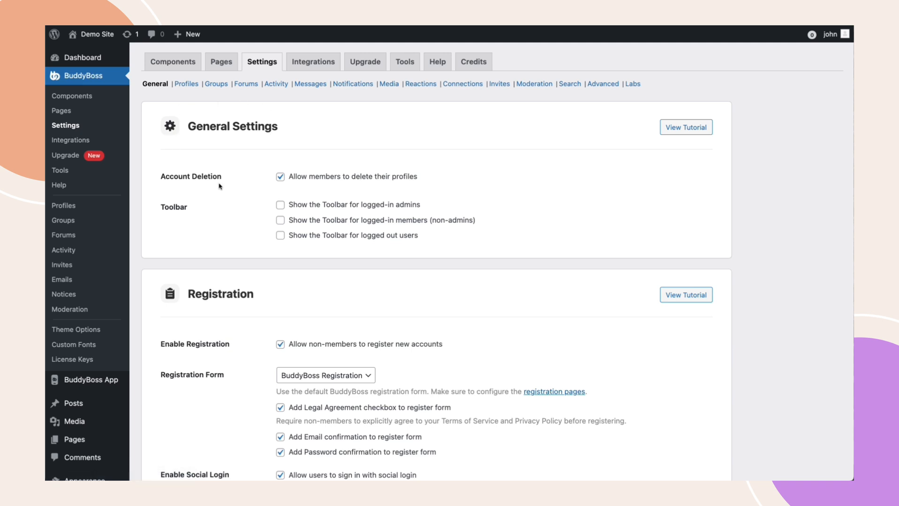
{"action": "scroll", "coordinate": [218, 186], "scroll_direction": "down", "scroll_amount": 2}
{"action": "scroll", "coordinate": [219, 186], "scroll_direction": "down", "scroll_amount": 3}
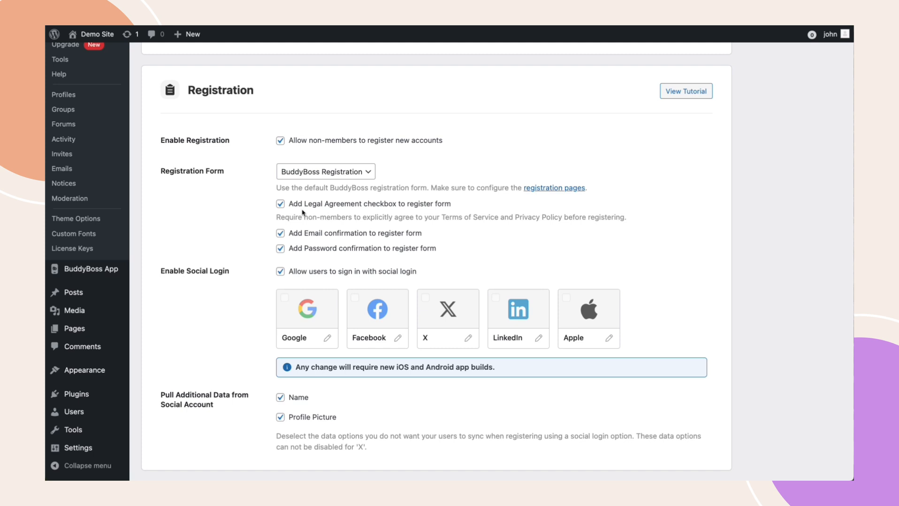
{"action": "left_click", "coordinate": [315, 183]}
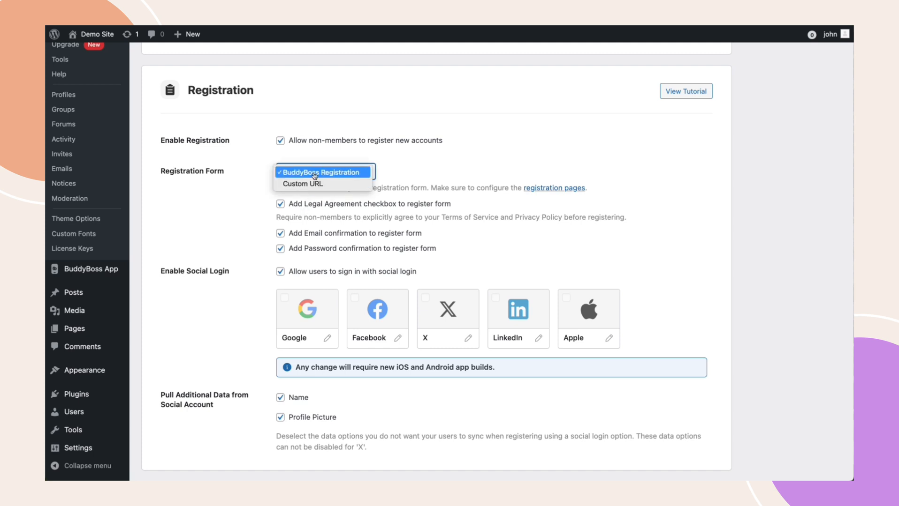
{"action": "left_click", "coordinate": [313, 174]}
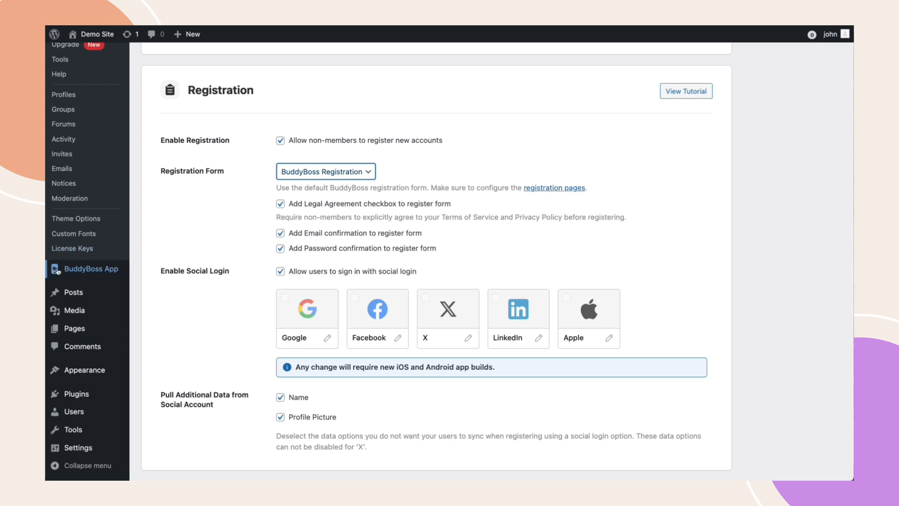
Request a new build with Android selected as the platform and Release App as the type
{"action": "mouse_move", "coordinate": [76, 274]}
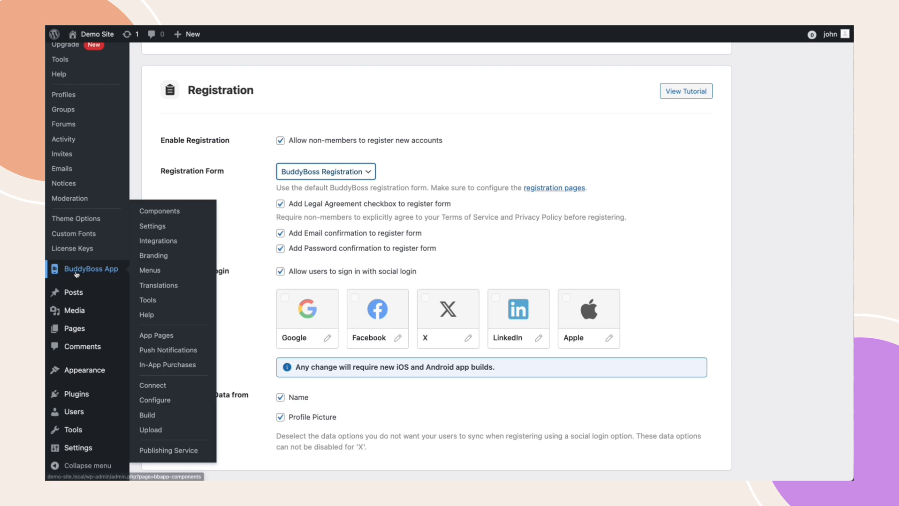
{"action": "left_click", "coordinate": [150, 416]}
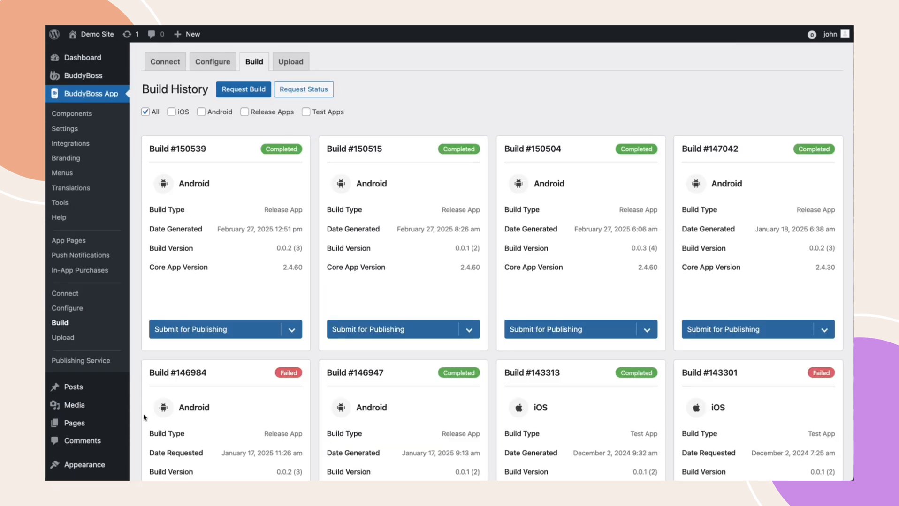
{"action": "left_click", "coordinate": [237, 93]}
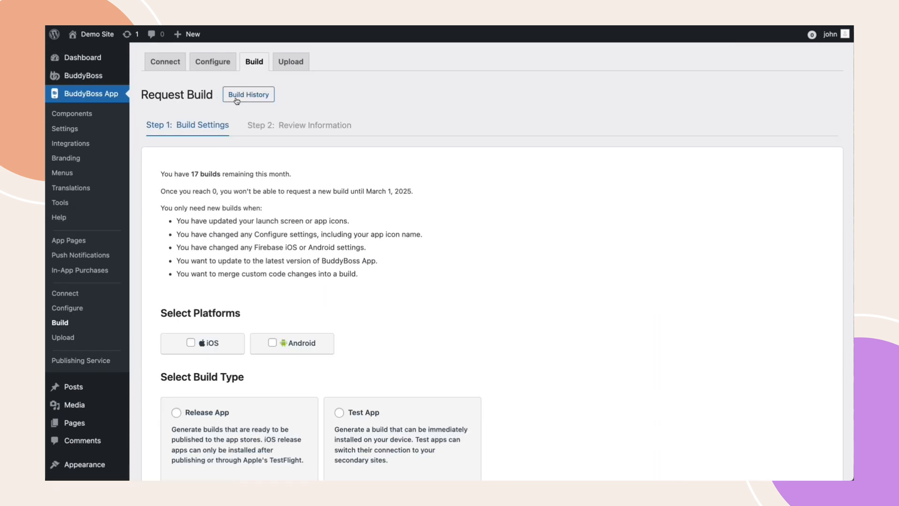
{"action": "left_click", "coordinate": [273, 343]}
{"action": "left_click", "coordinate": [176, 415]}
Open Configure > Android Settings and scroll down to the App Information section
{"action": "left_click", "coordinate": [212, 62]}
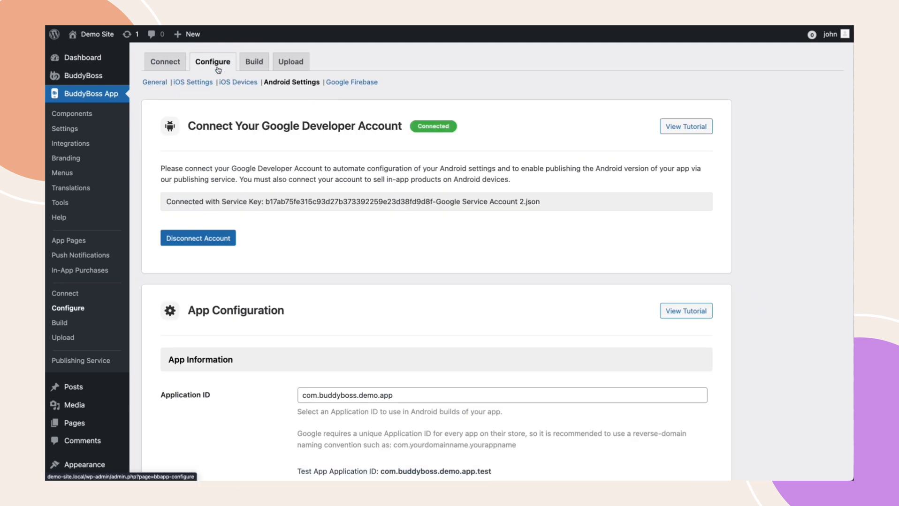
{"action": "scroll", "coordinate": [295, 211], "scroll_direction": "down", "scroll_amount": 6}
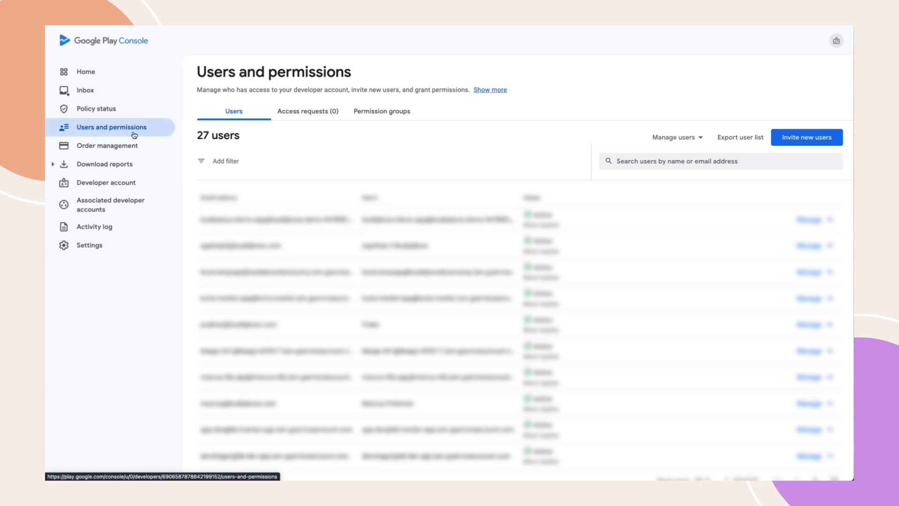
Start a new user invitation and enter the support team's e-mail address
{"action": "left_click", "coordinate": [811, 140]}
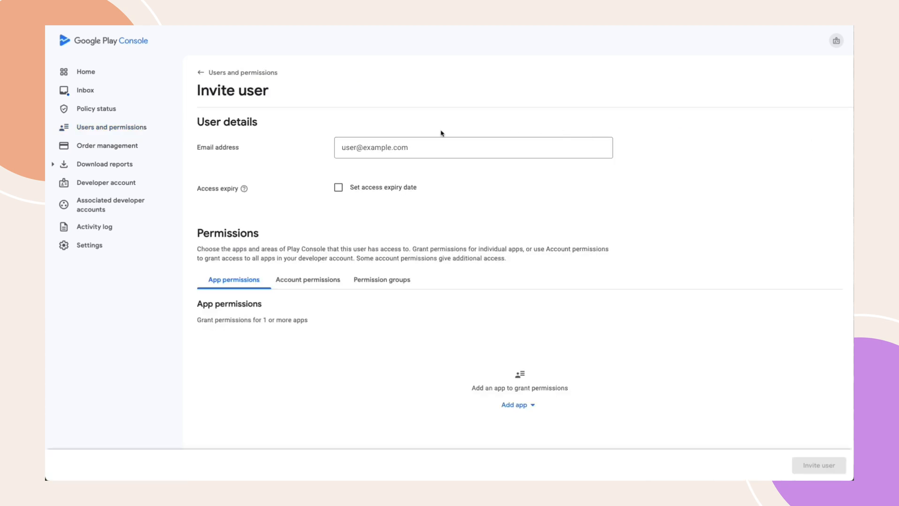
{"action": "left_click", "coordinate": [422, 146]}
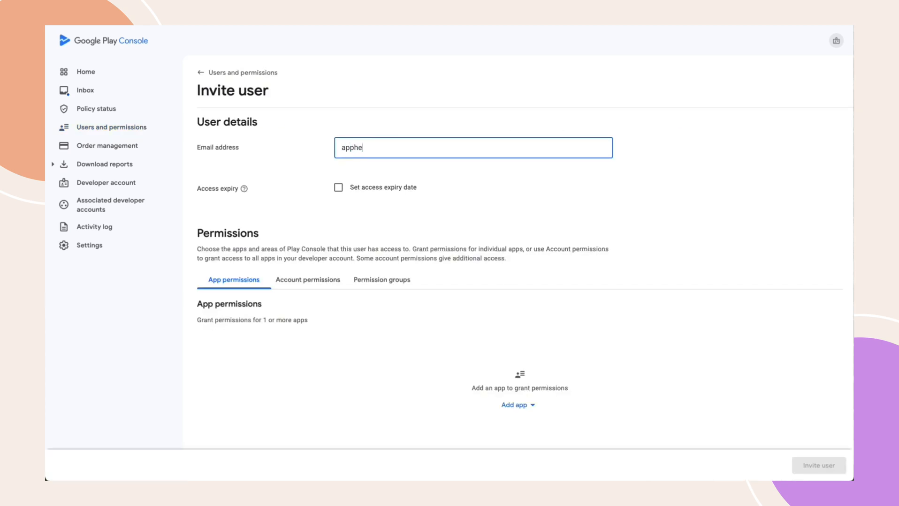
Grant the invitee Admin (all permissions) on BuddyBoss Demo App and send the invitation
{"action": "left_click", "coordinate": [247, 274]}
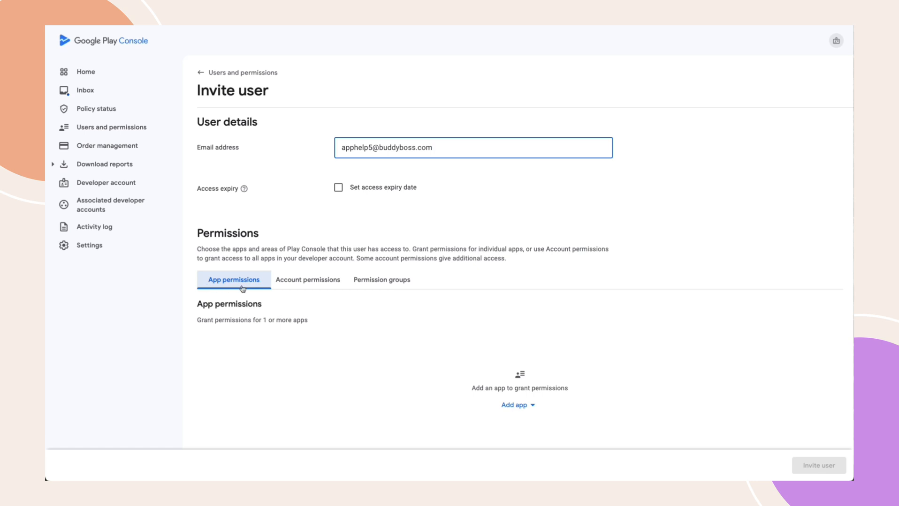
{"action": "left_click", "coordinate": [502, 407]}
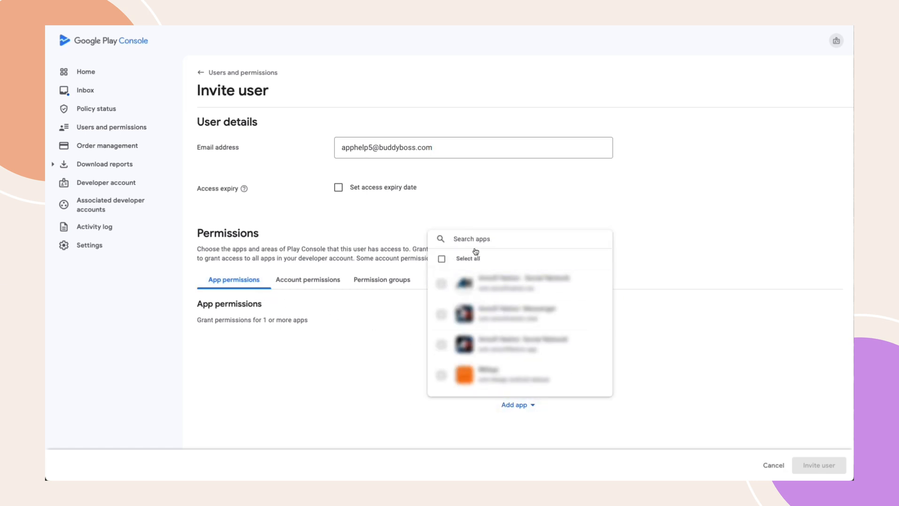
{"action": "type", "text": "buddybo"}
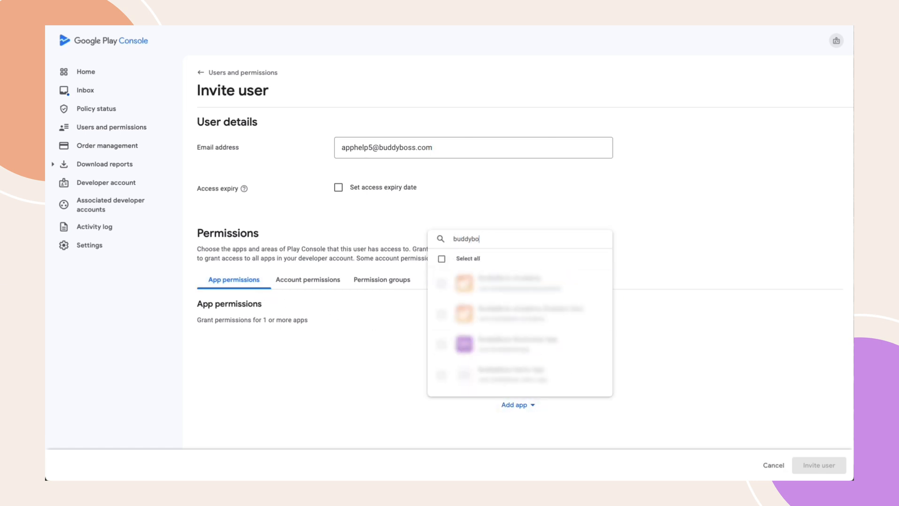
{"action": "type", "text": "ss demo app"}
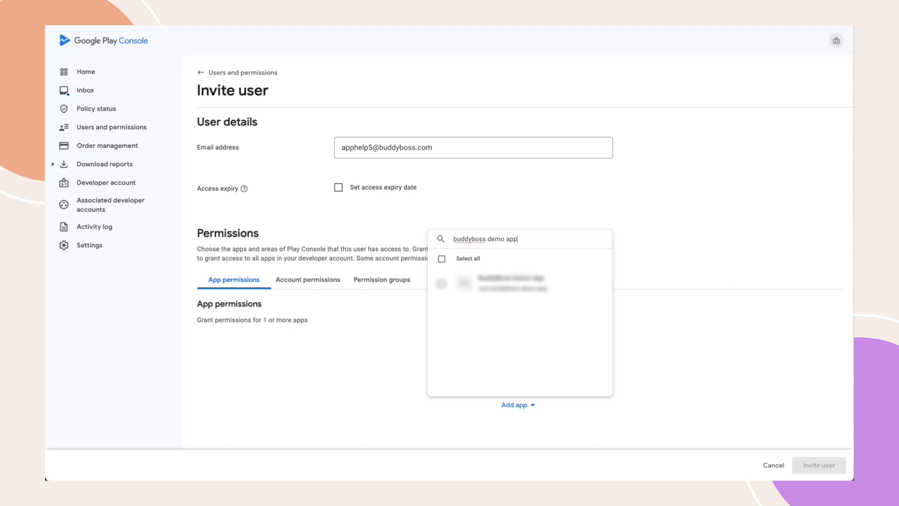
{"action": "left_click", "coordinate": [441, 285]}
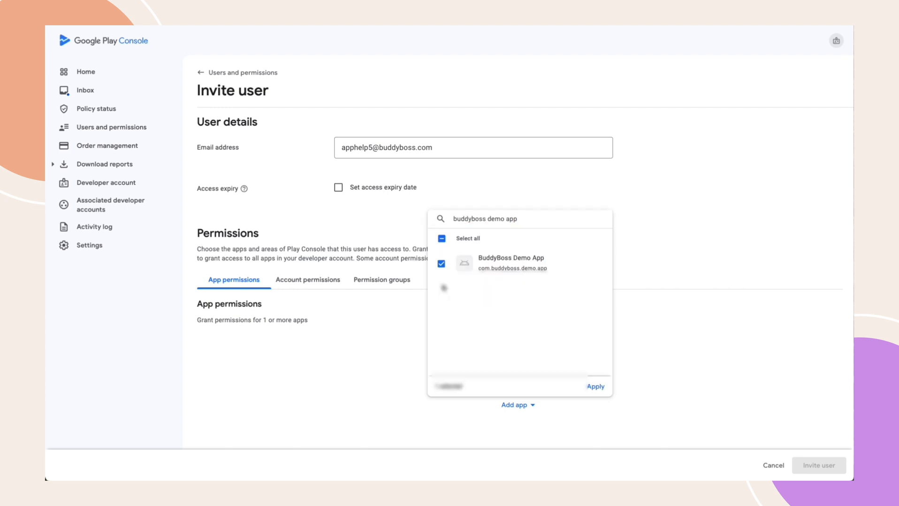
{"action": "left_click", "coordinate": [594, 387]}
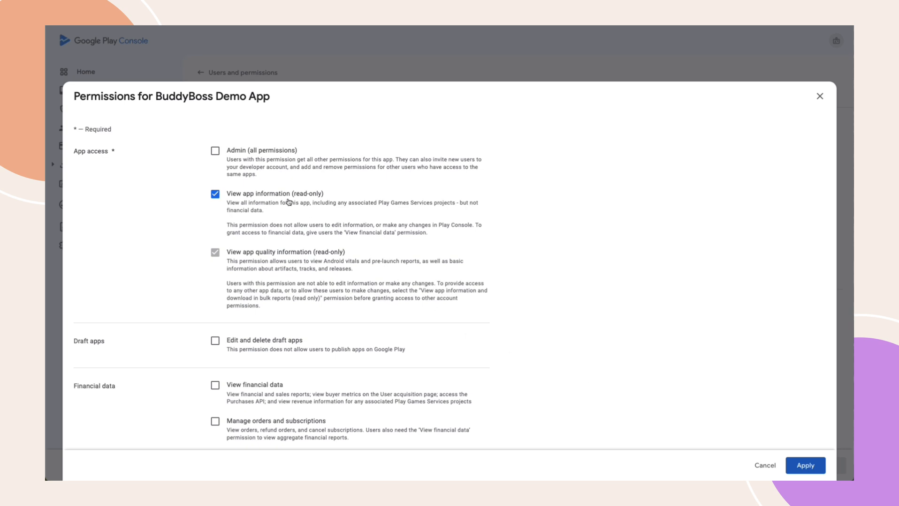
{"action": "left_click", "coordinate": [215, 151]}
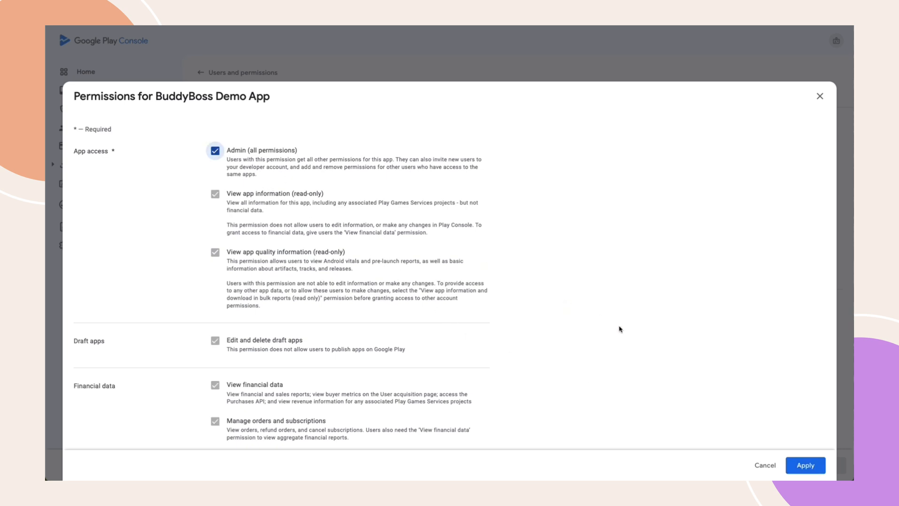
{"action": "left_click", "coordinate": [800, 465]}
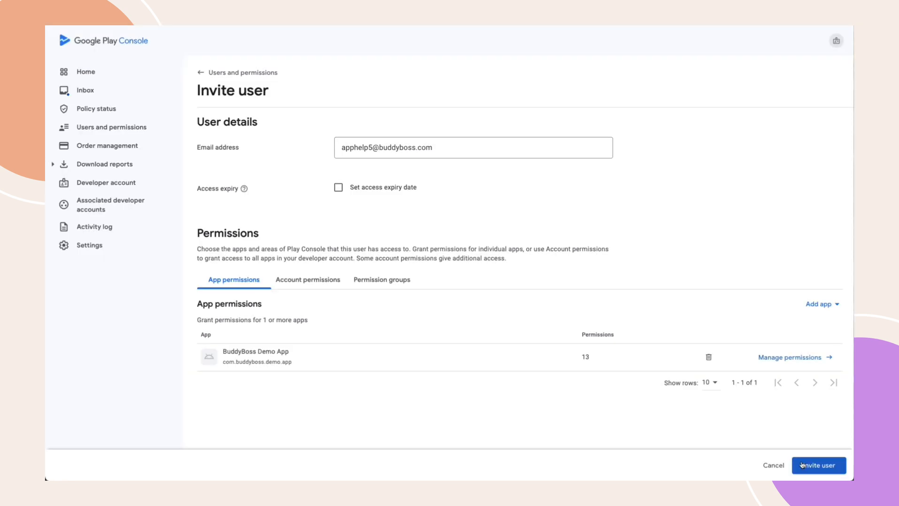
{"action": "left_click", "coordinate": [821, 469]}
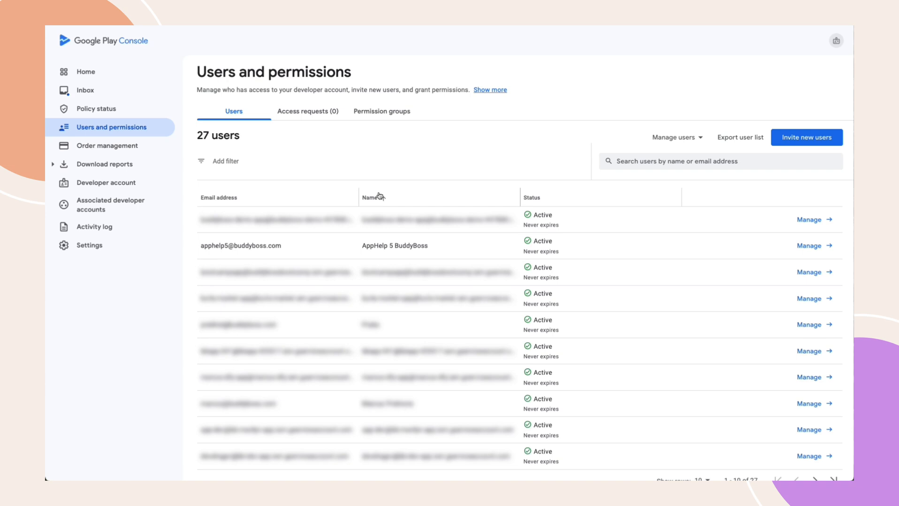
Open the BuddyBoss Demo App dashboard from the list of all apps
{"action": "left_click", "coordinate": [104, 75]}
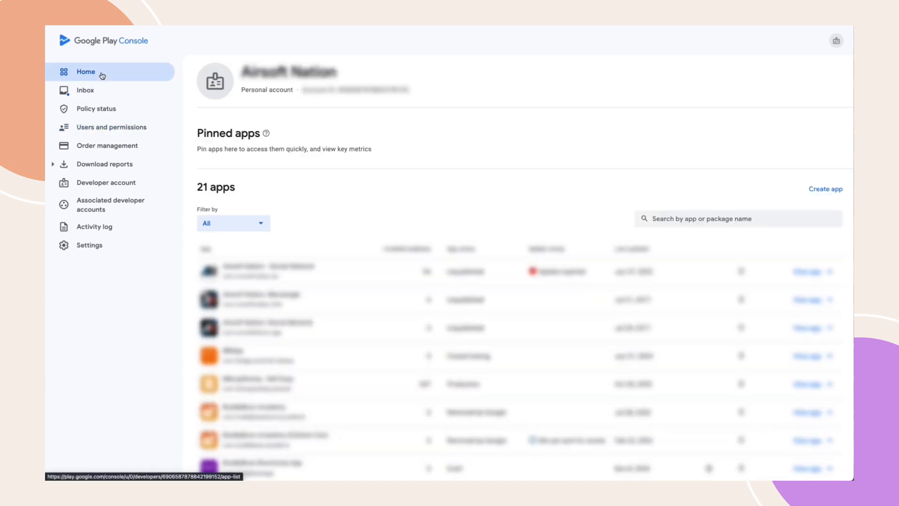
{"action": "scroll", "coordinate": [233, 273], "scroll_direction": "down", "scroll_amount": 3}
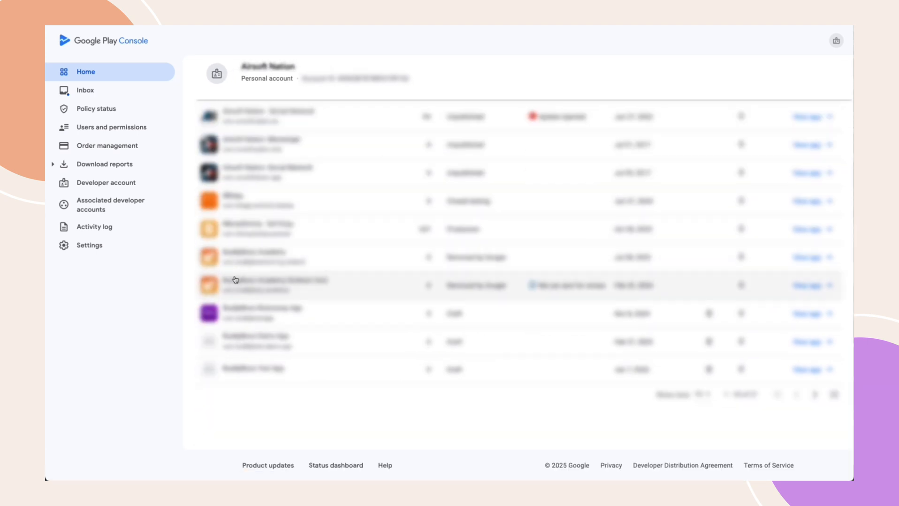
{"action": "left_click", "coordinate": [270, 343]}
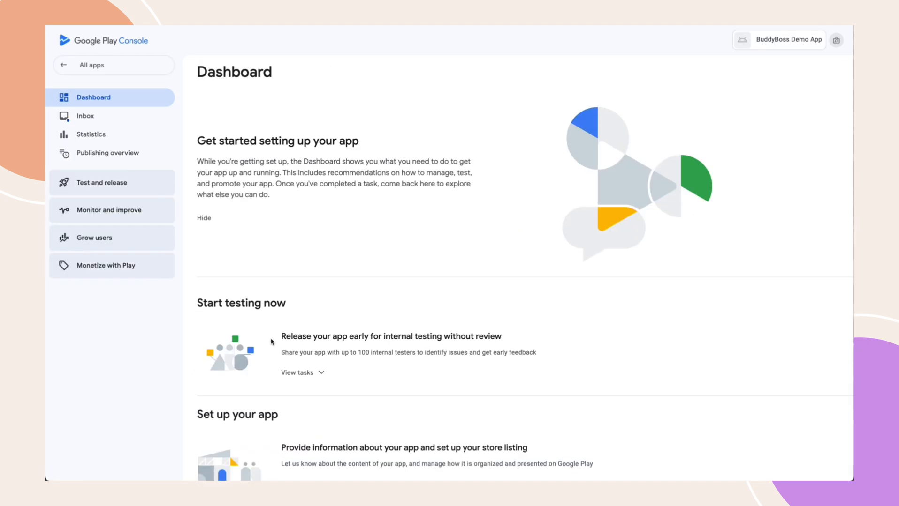
{"action": "scroll", "coordinate": [271, 342], "scroll_direction": "down", "scroll_amount": 5}
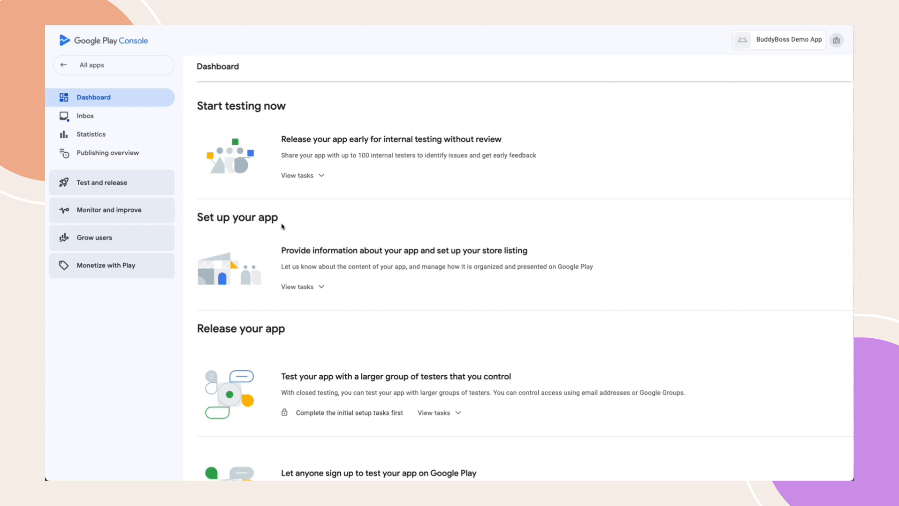
Show the Set up your app task list and expand Monitor and improve > Policy and programs
{"action": "left_click", "coordinate": [309, 288]}
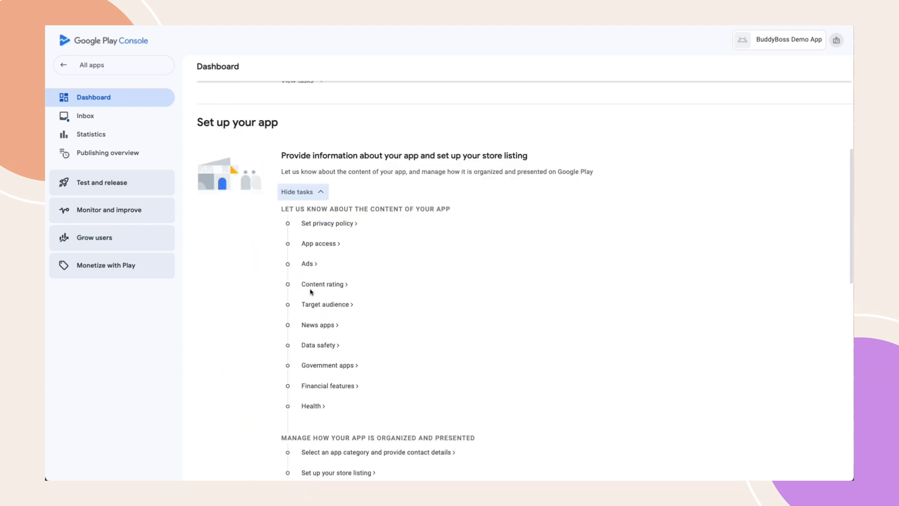
{"action": "scroll", "coordinate": [309, 292], "scroll_direction": "down", "scroll_amount": 2}
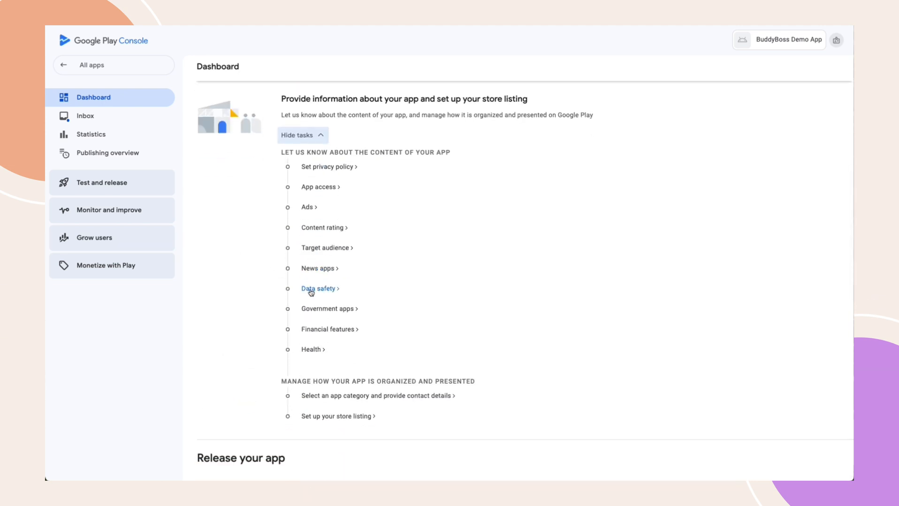
{"action": "left_click", "coordinate": [110, 216]}
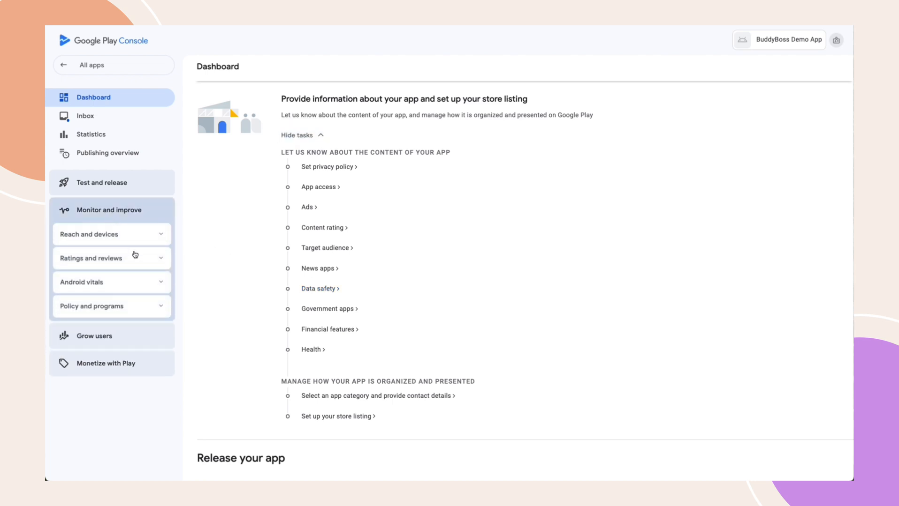
{"action": "left_click", "coordinate": [162, 307]}
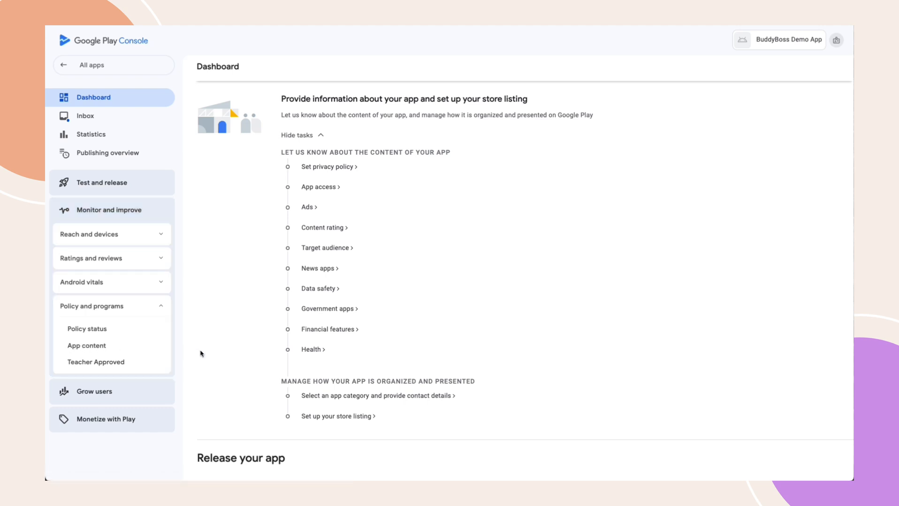
{"action": "left_click", "coordinate": [333, 168]}
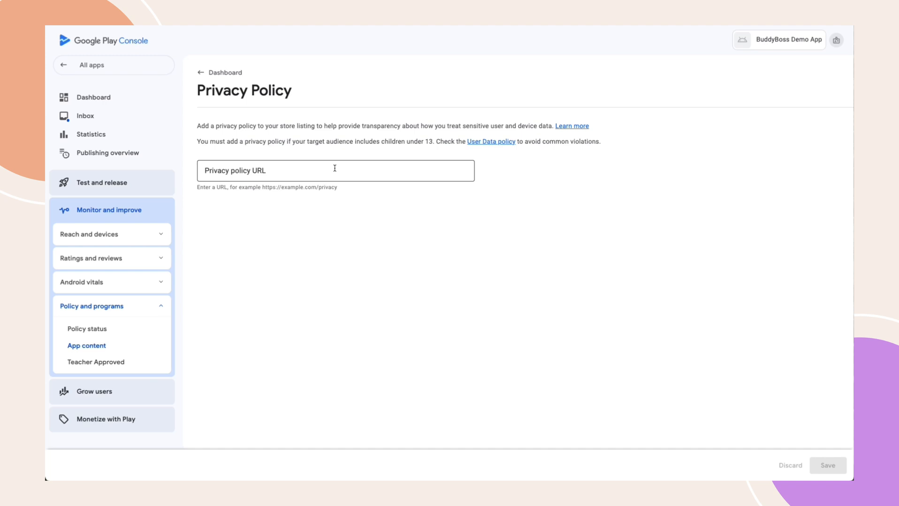
{"action": "left_click", "coordinate": [335, 168]}
{"action": "type", "text": "https://www.buddyboss.com/privacy-policy/"}
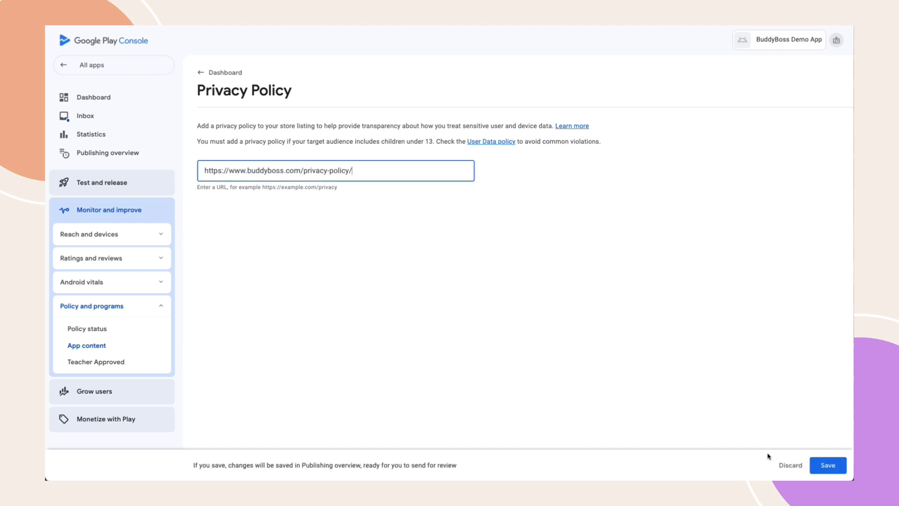
{"action": "left_click", "coordinate": [828, 469]}
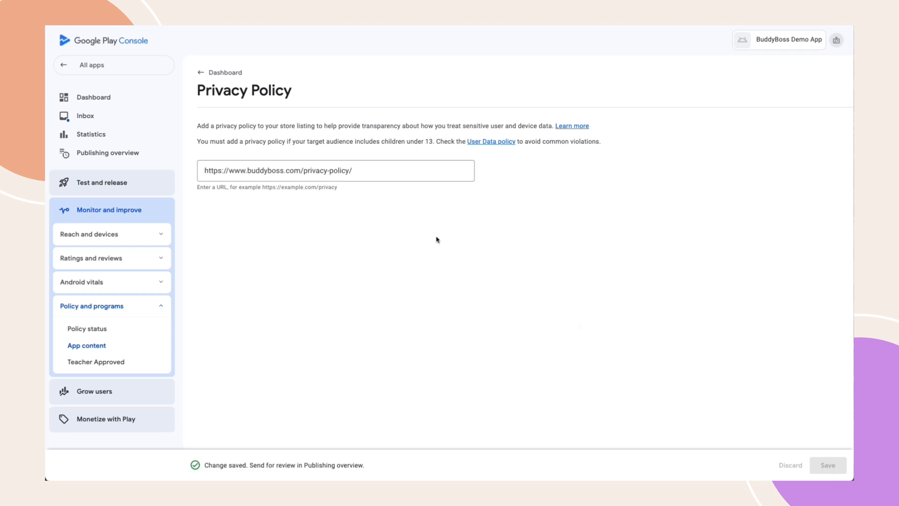
{"action": "left_click", "coordinate": [206, 74]}
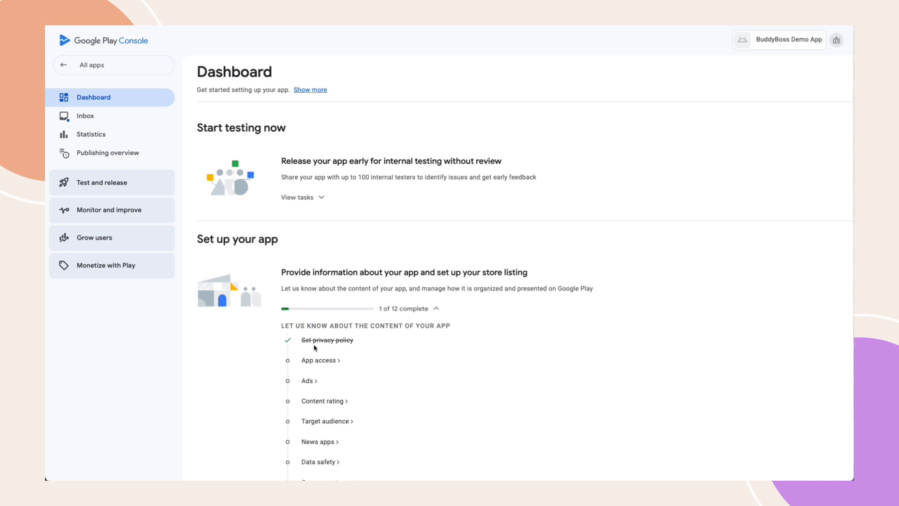
Declare in App access that all functionality is available without restrictions, and save
{"action": "left_click", "coordinate": [316, 362]}
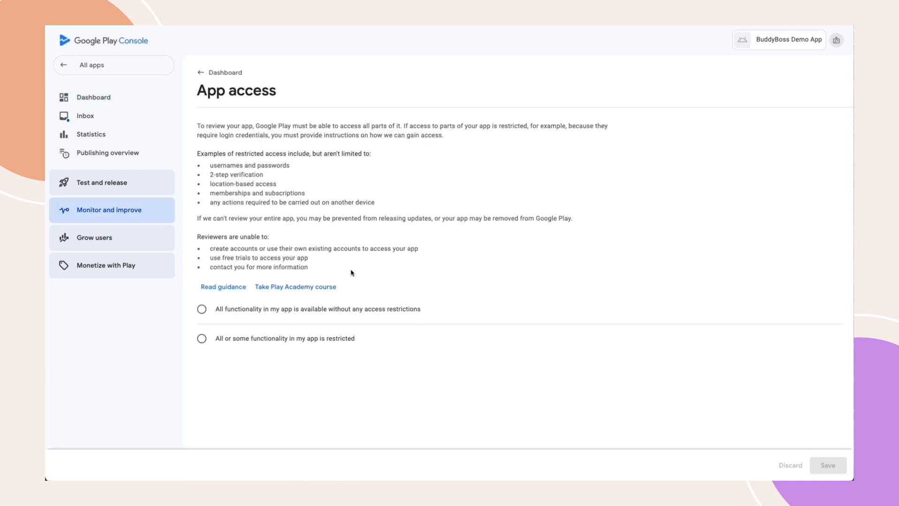
{"action": "left_click", "coordinate": [200, 343]}
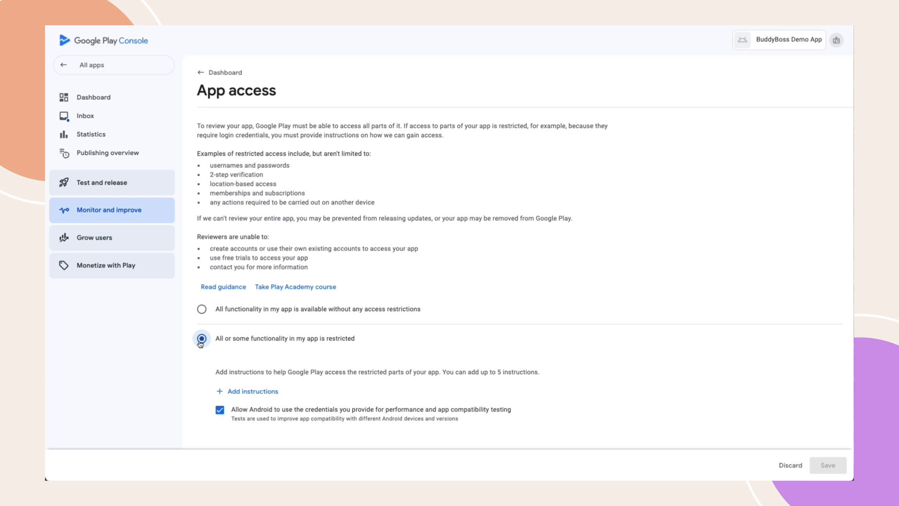
{"action": "left_click", "coordinate": [248, 393]}
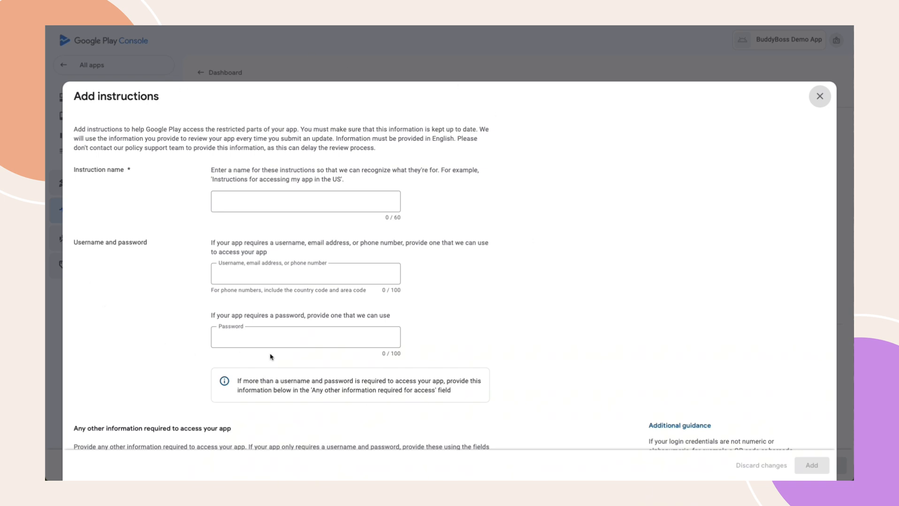
{"action": "left_click", "coordinate": [819, 97]}
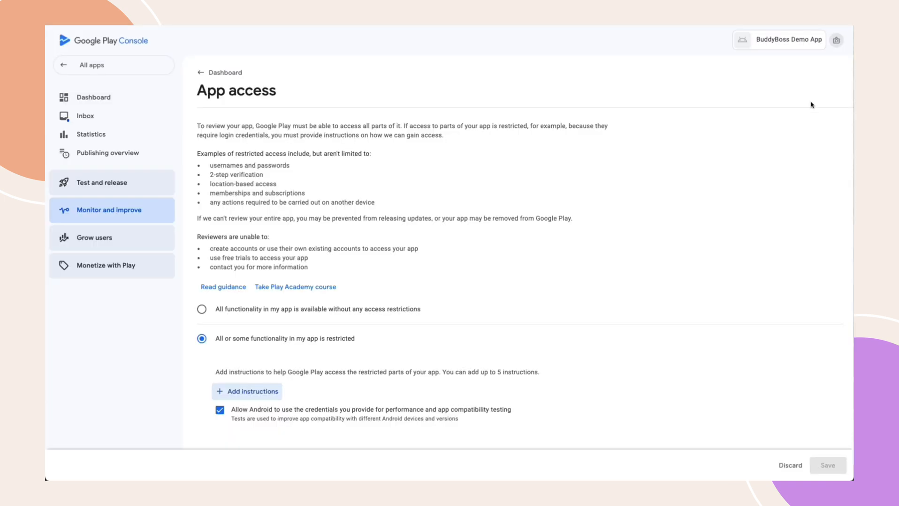
{"action": "left_click", "coordinate": [201, 310]}
{"action": "left_click", "coordinate": [827, 466]}
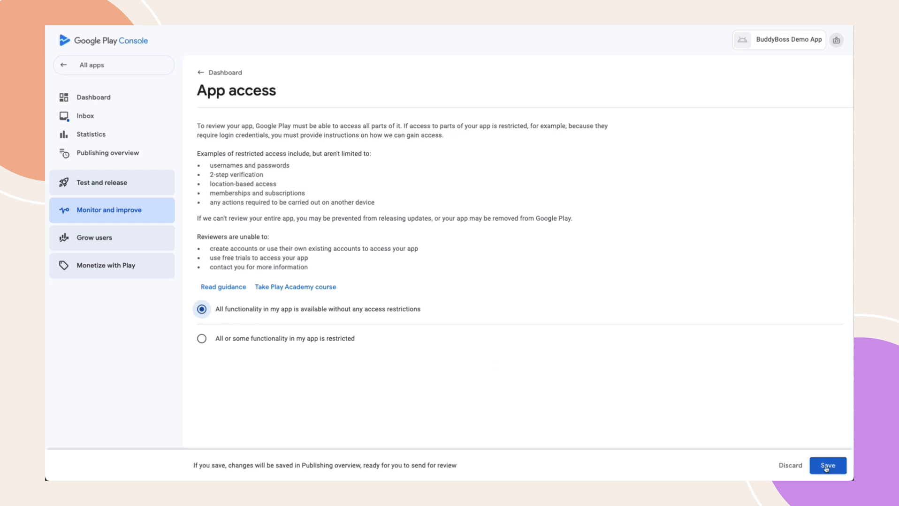
{"action": "left_click", "coordinate": [223, 74]}
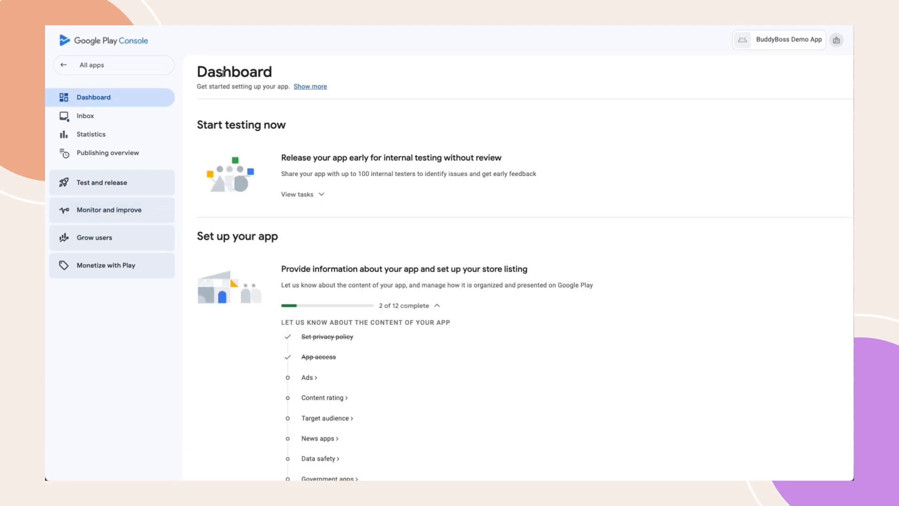
Declare in the Ads task that the app contains ads, and save
{"action": "left_click", "coordinate": [307, 381]}
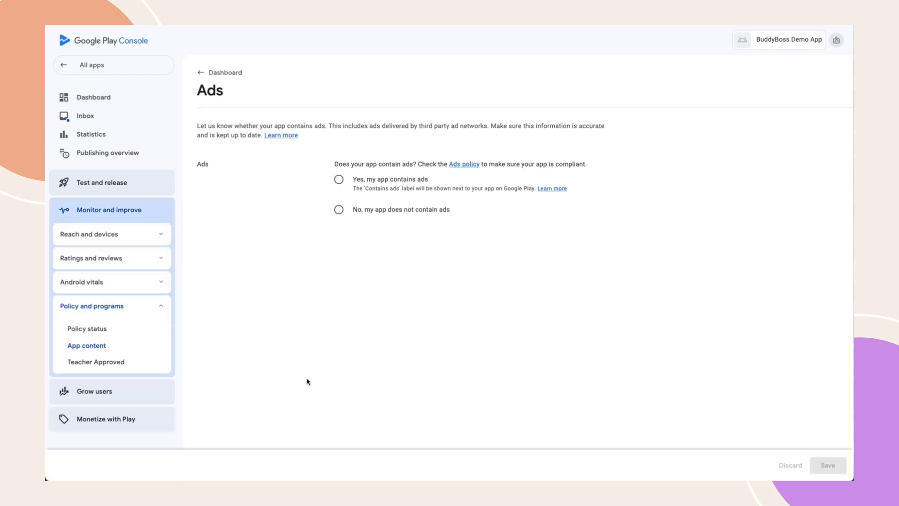
{"action": "left_click", "coordinate": [339, 180]}
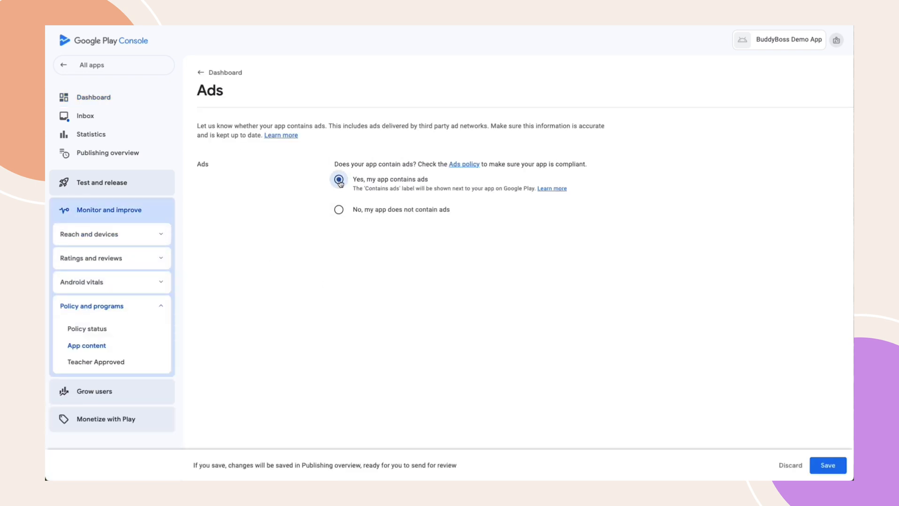
{"action": "left_click", "coordinate": [827, 466]}
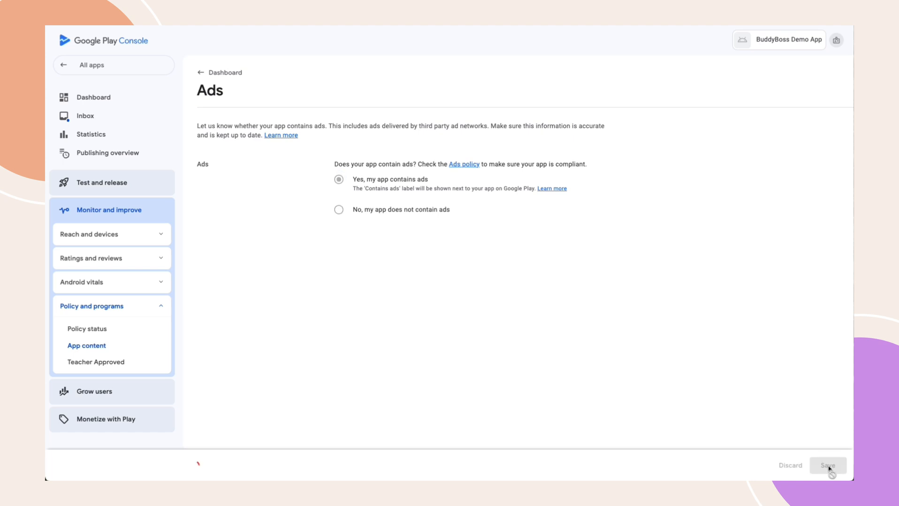
{"action": "left_click", "coordinate": [218, 74]}
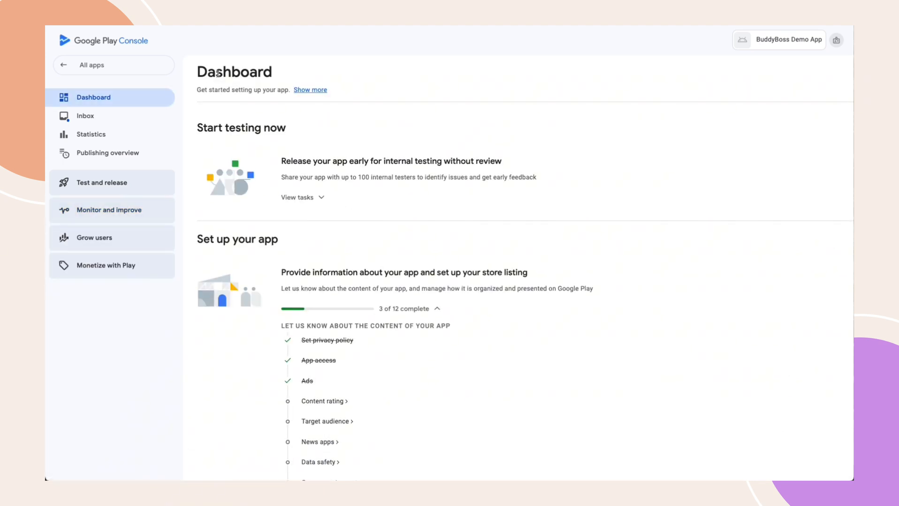
Start the content rating questionnaire with the support e-mail, Social or Communication category, and IARC terms accepted
{"action": "left_click", "coordinate": [312, 406]}
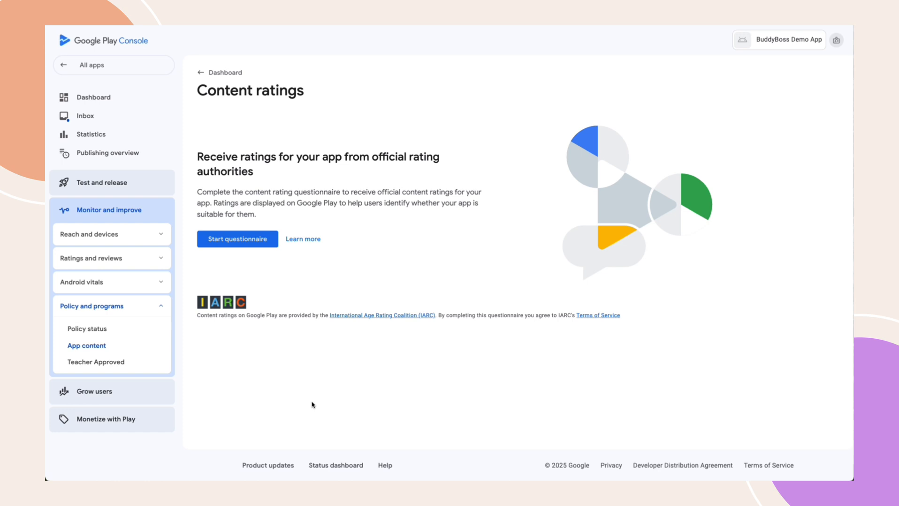
{"action": "left_click", "coordinate": [233, 241]}
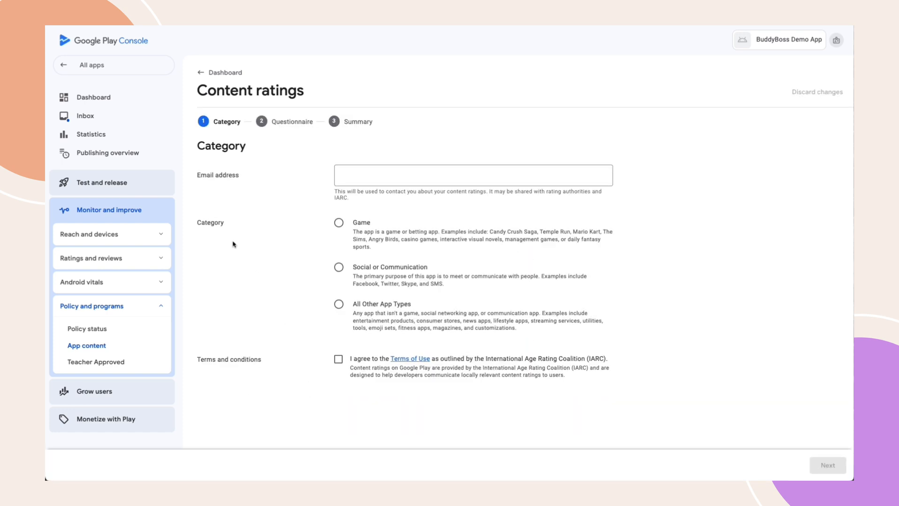
{"action": "left_click", "coordinate": [380, 176]}
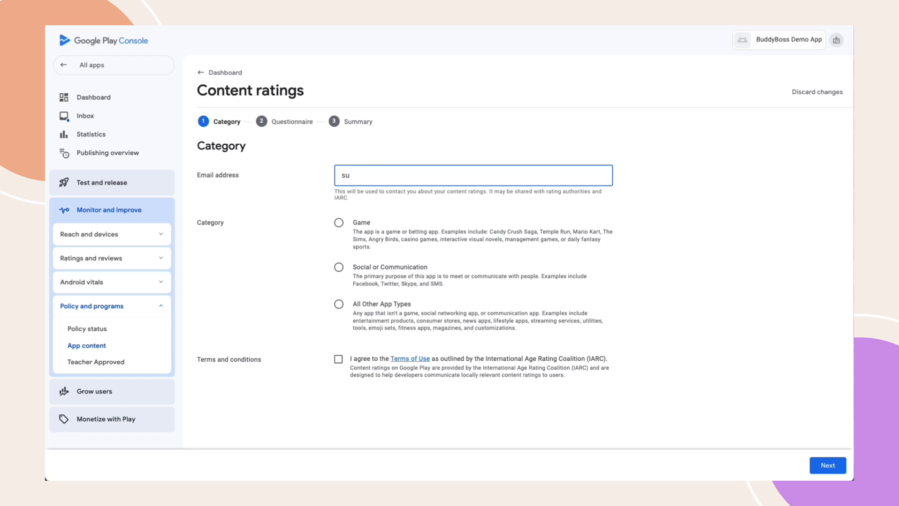
{"action": "left_click", "coordinate": [339, 268]}
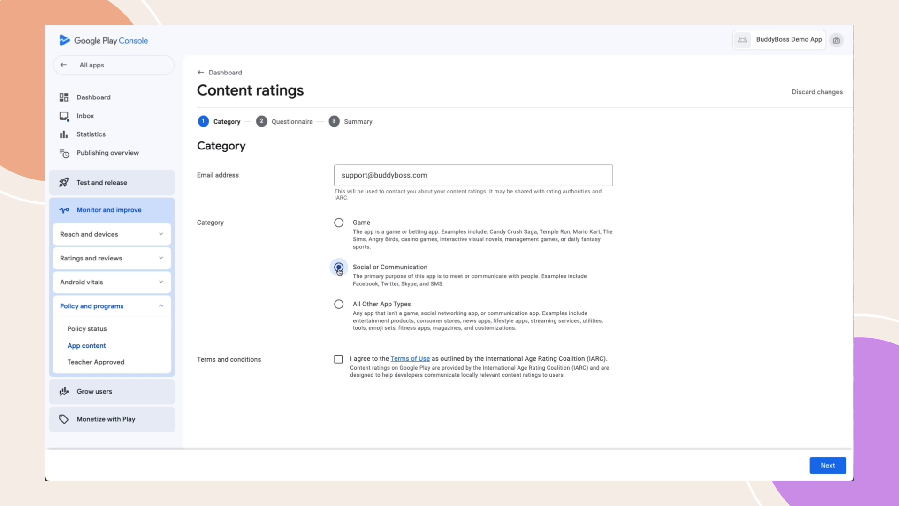
{"action": "left_click", "coordinate": [338, 360]}
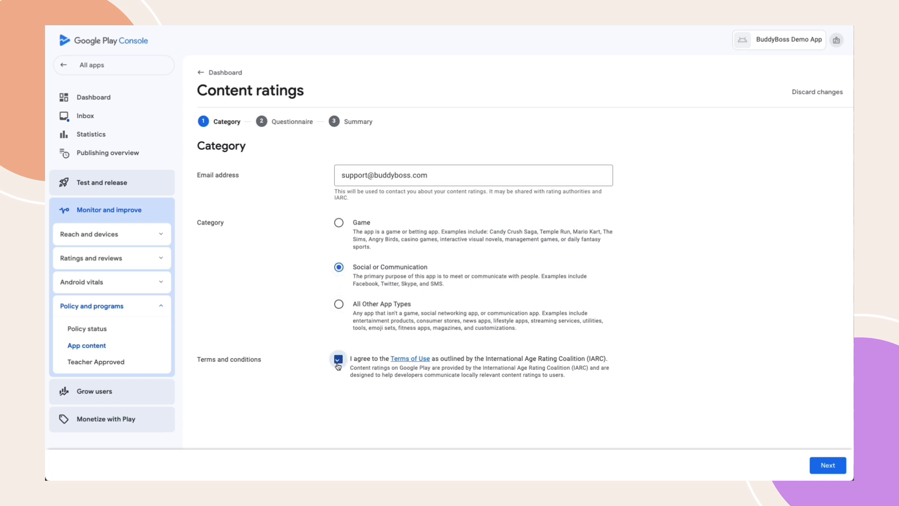
Save and submit the questionnaire answers to issue the ratings, then return to the dashboard
{"action": "left_click", "coordinate": [821, 467]}
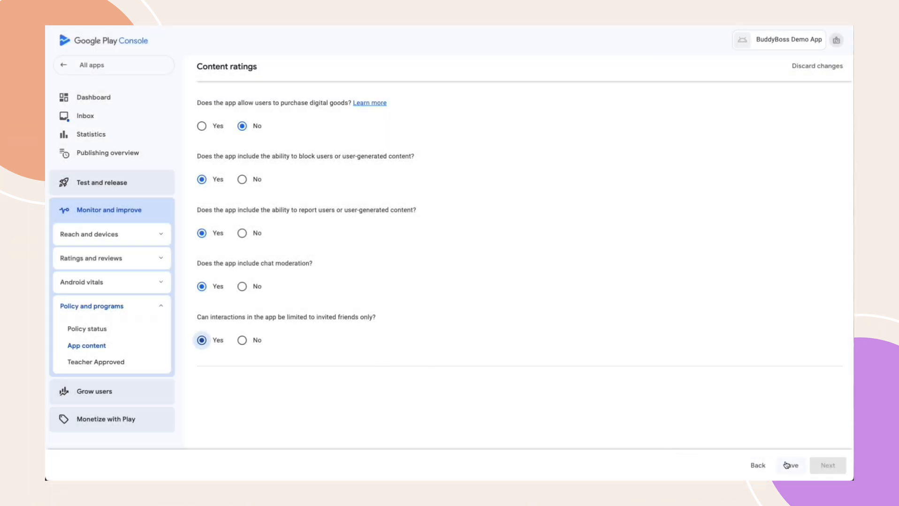
{"action": "left_click", "coordinate": [787, 466]}
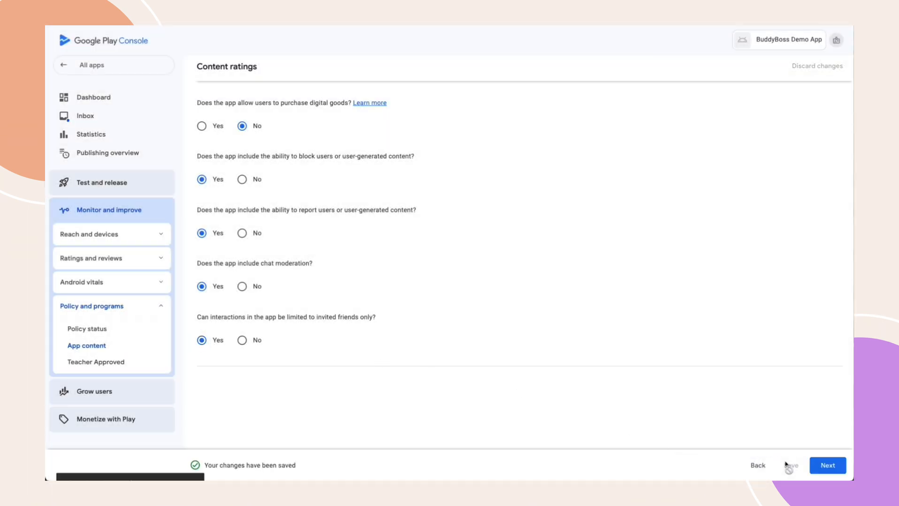
{"action": "left_click", "coordinate": [822, 467]}
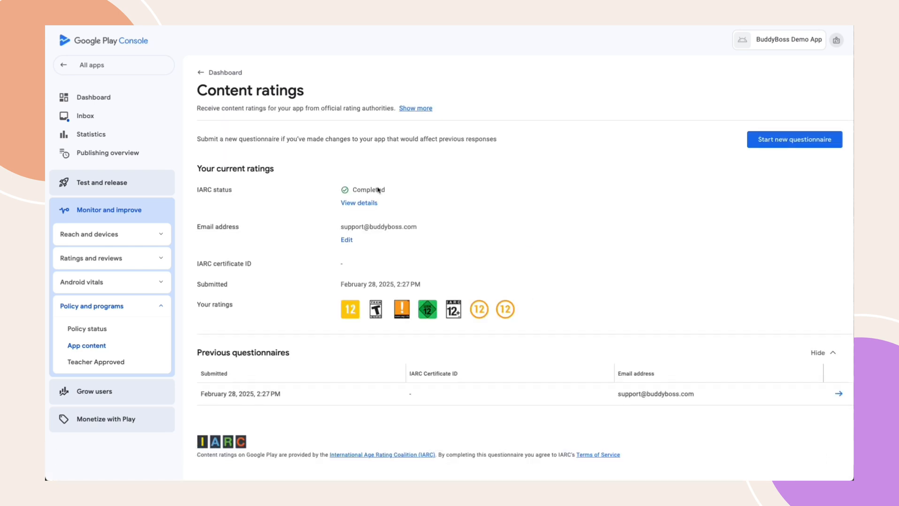
{"action": "left_click", "coordinate": [217, 71]}
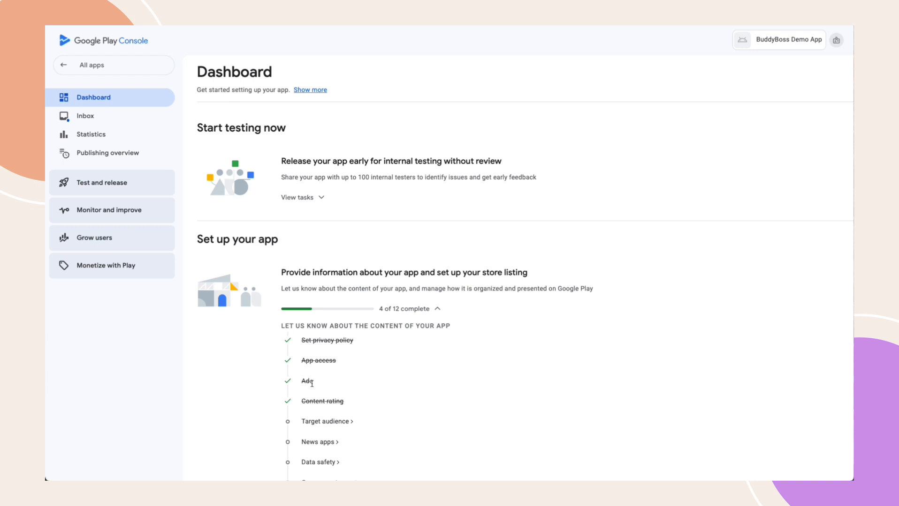
Set the target audience to 18 and over with declared minors restricted, and save
{"action": "left_click", "coordinate": [325, 422]}
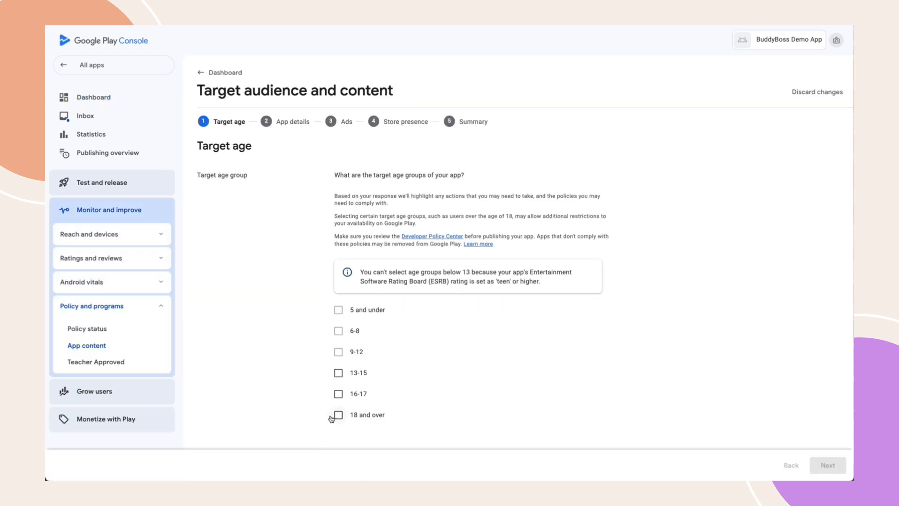
{"action": "left_click", "coordinate": [339, 416]}
{"action": "scroll", "coordinate": [450, 386], "scroll_direction": "down", "scroll_amount": 2}
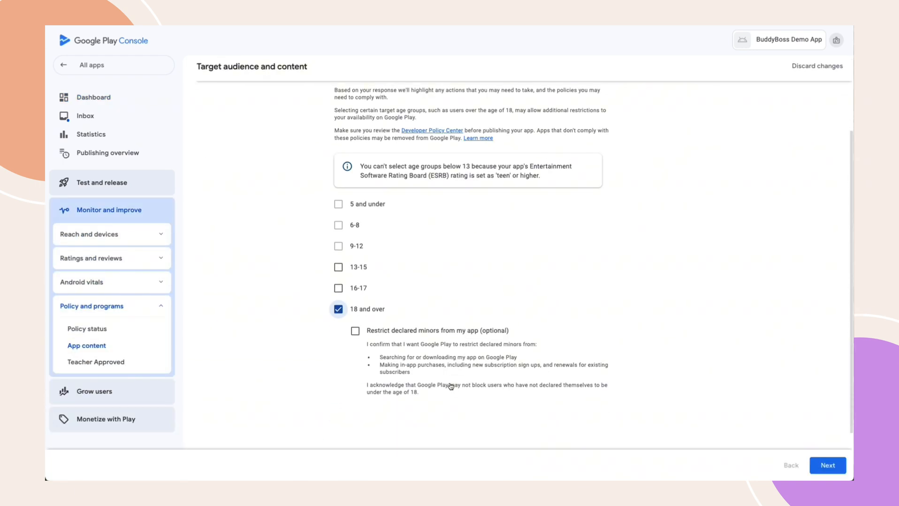
{"action": "left_click", "coordinate": [355, 331]}
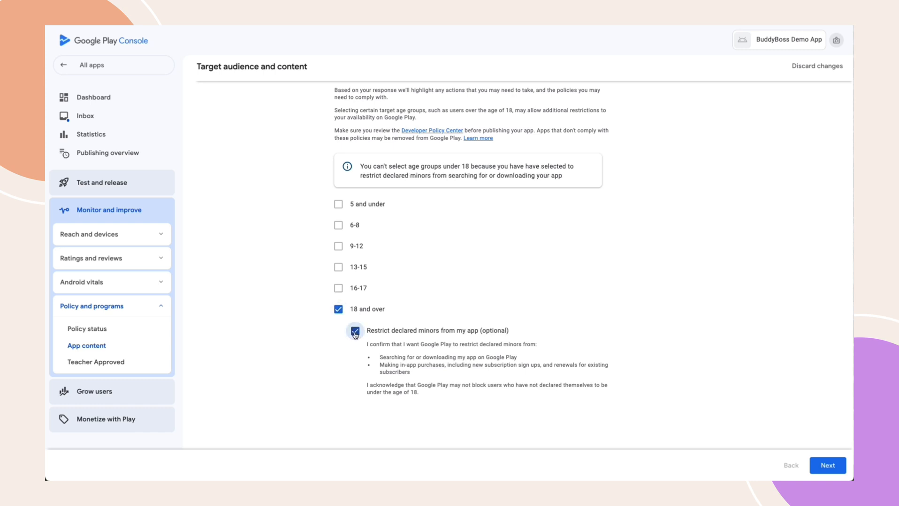
{"action": "left_click", "coordinate": [826, 466]}
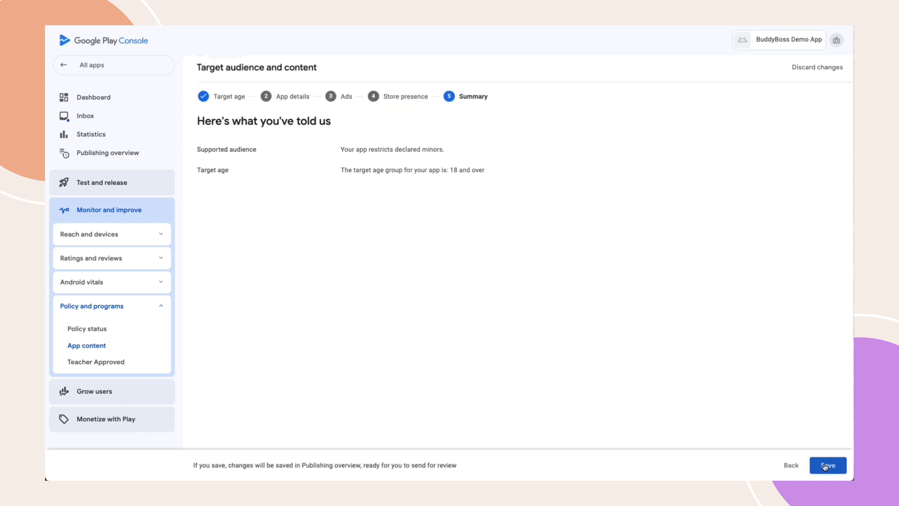
{"action": "left_click", "coordinate": [824, 466]}
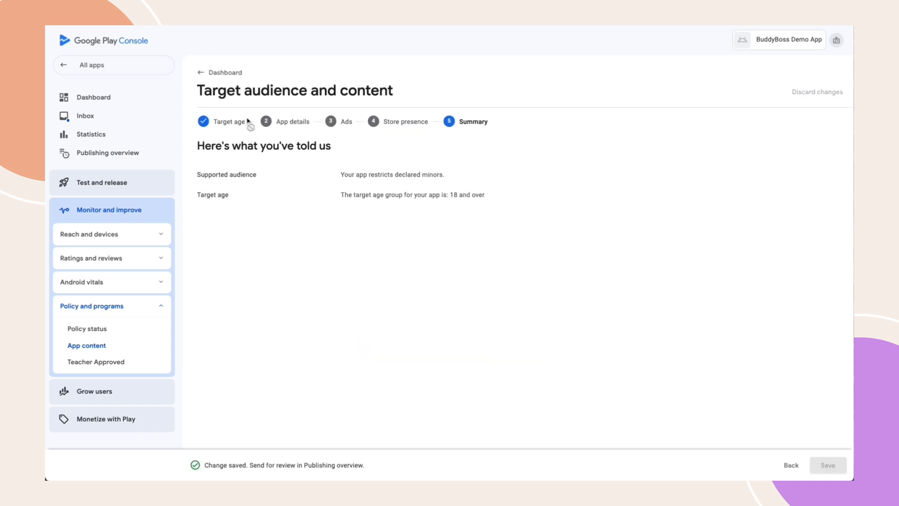
{"action": "left_click", "coordinate": [221, 82]}
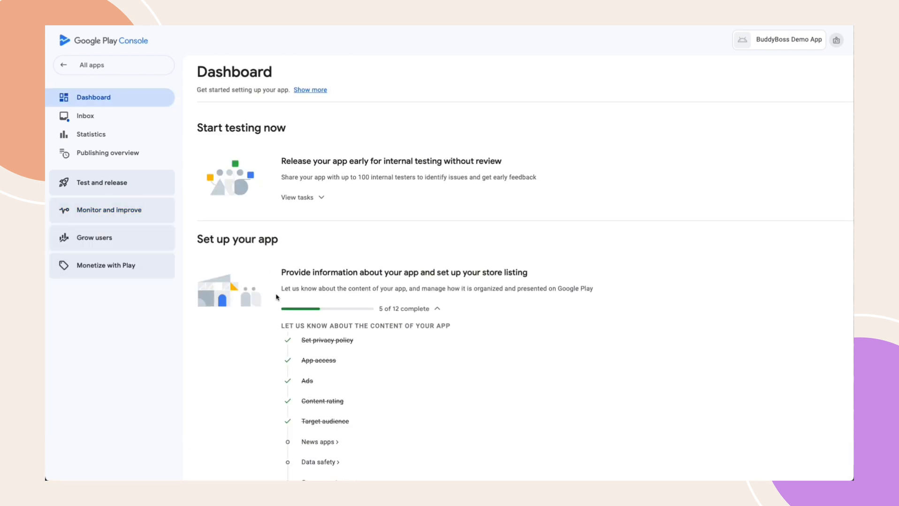
Answer No in the News apps declaration and save it
{"action": "left_click", "coordinate": [316, 442]}
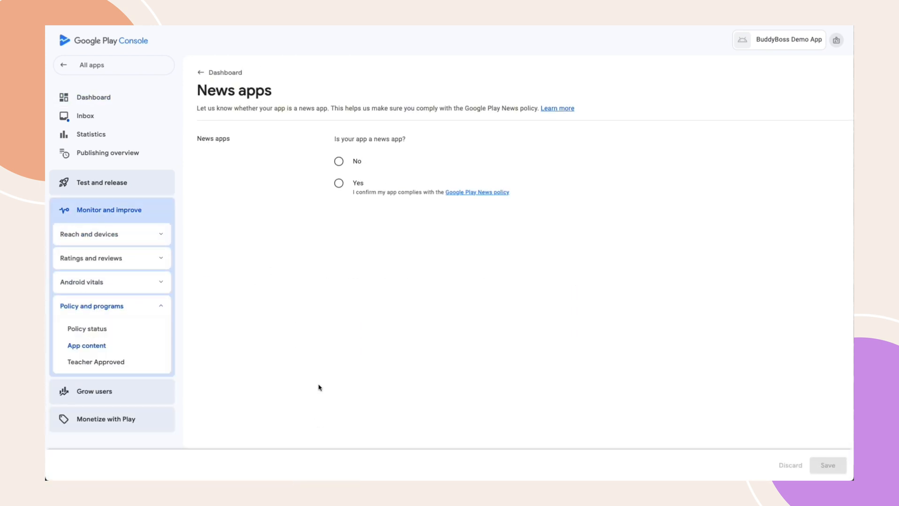
{"action": "left_click", "coordinate": [339, 162]}
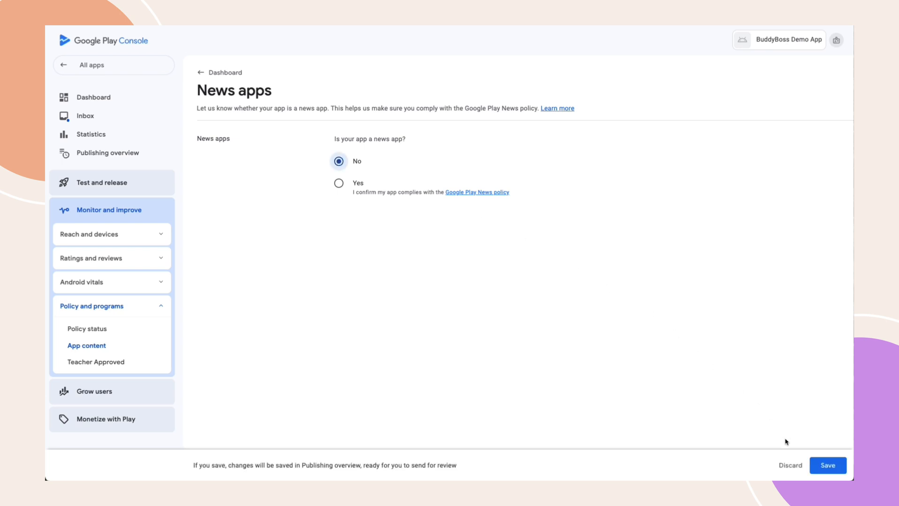
{"action": "left_click", "coordinate": [818, 466]}
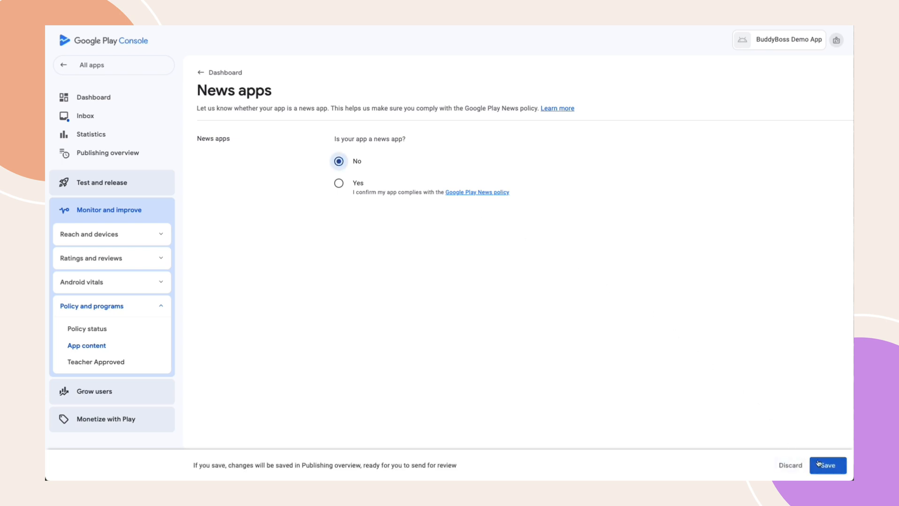
{"action": "left_click", "coordinate": [219, 72]}
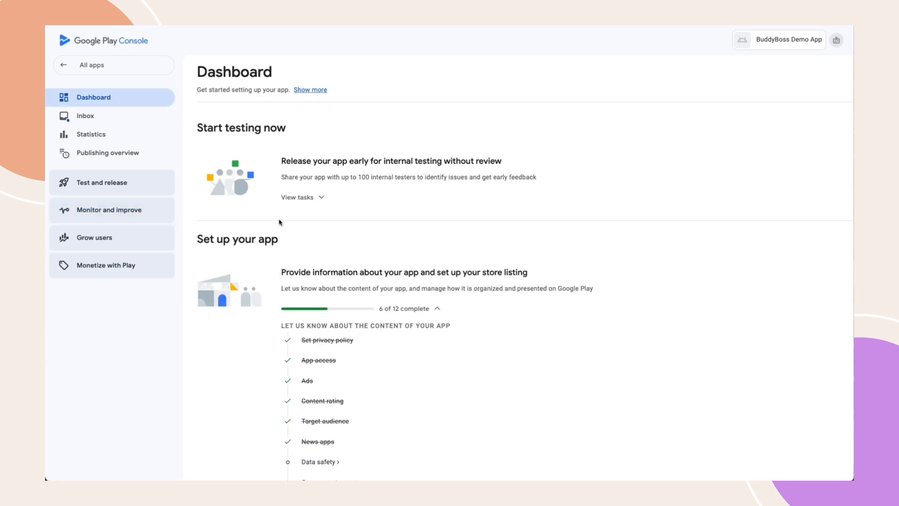
Answer No to data collection in the Data safety questionnaire and save the declaration
{"action": "left_click", "coordinate": [319, 463]}
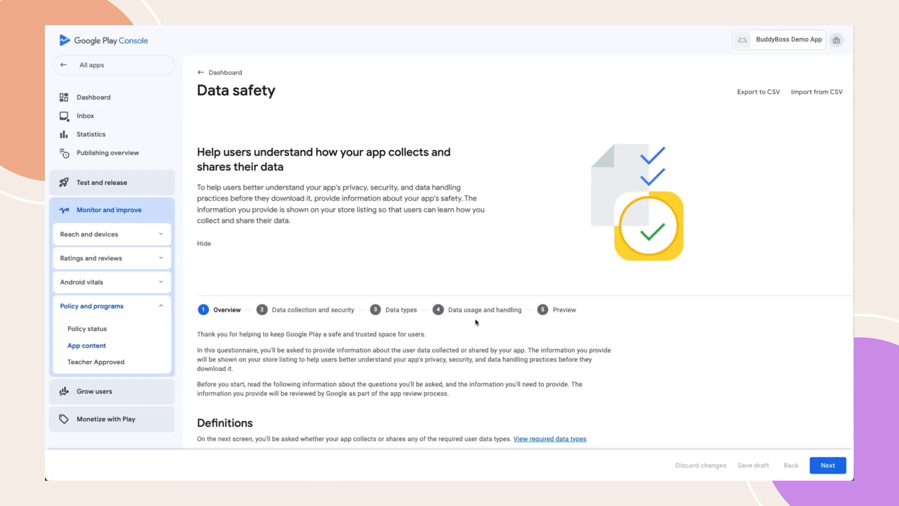
{"action": "scroll", "coordinate": [475, 323], "scroll_direction": "down", "scroll_amount": 6}
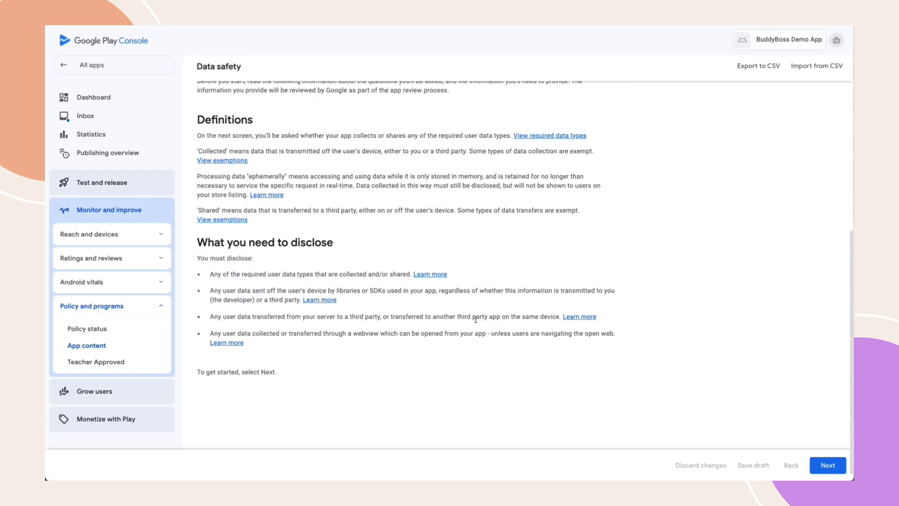
{"action": "left_click", "coordinate": [826, 466]}
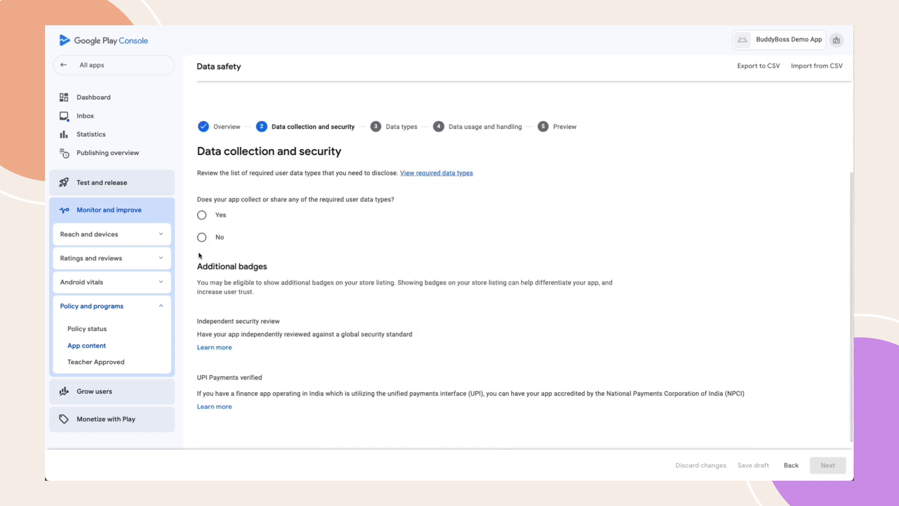
{"action": "left_click", "coordinate": [201, 238]}
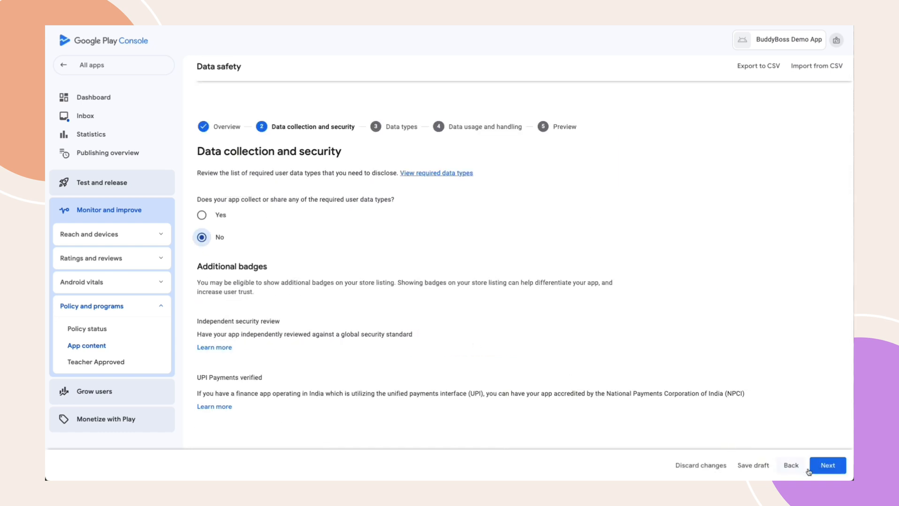
{"action": "left_click", "coordinate": [826, 466]}
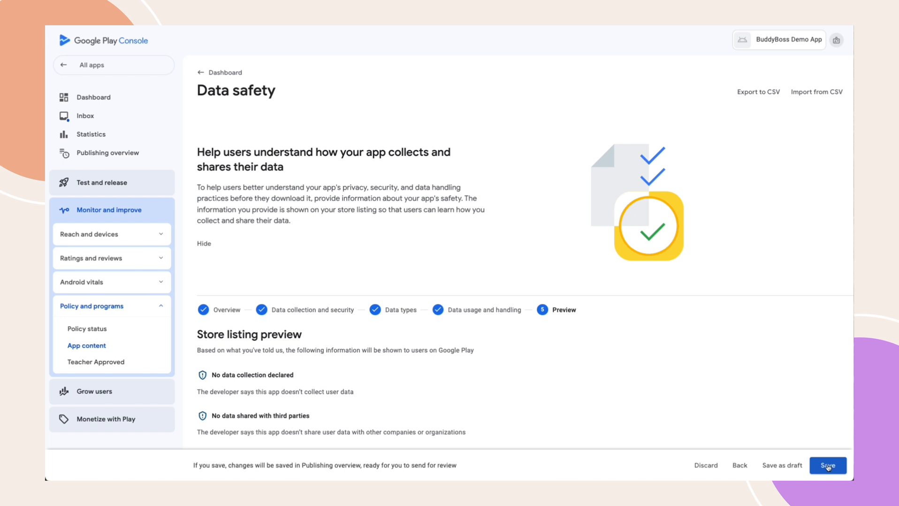
{"action": "left_click", "coordinate": [827, 466]}
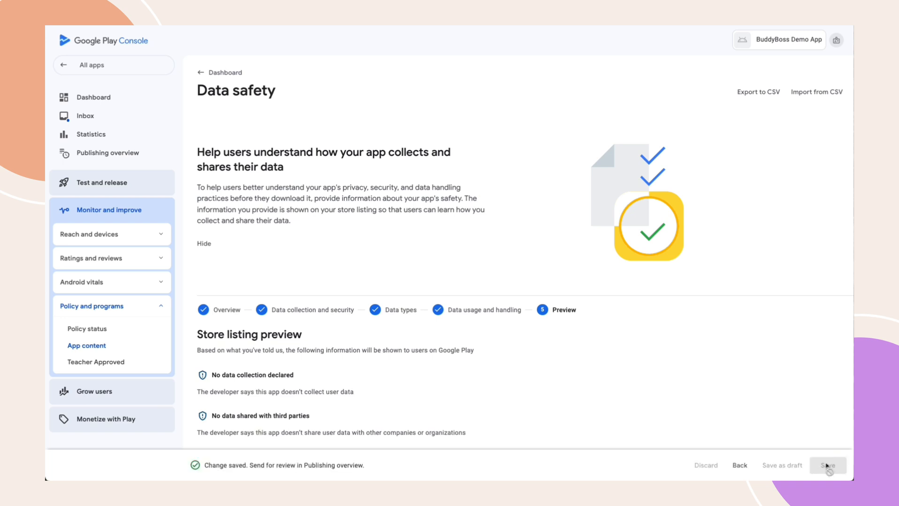
Go back to the Dashboard and open the Government apps declaration
{"action": "left_click", "coordinate": [219, 74]}
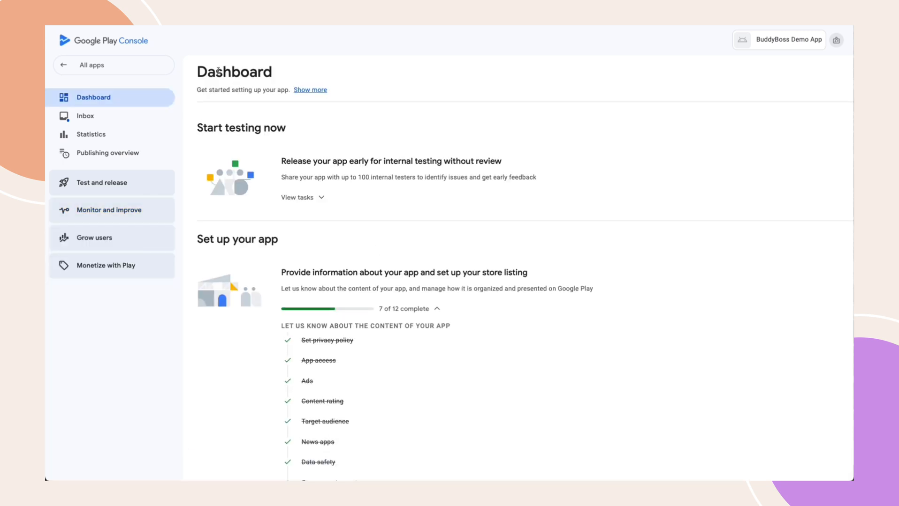
{"action": "scroll", "coordinate": [427, 311], "scroll_direction": "down", "scroll_amount": 5}
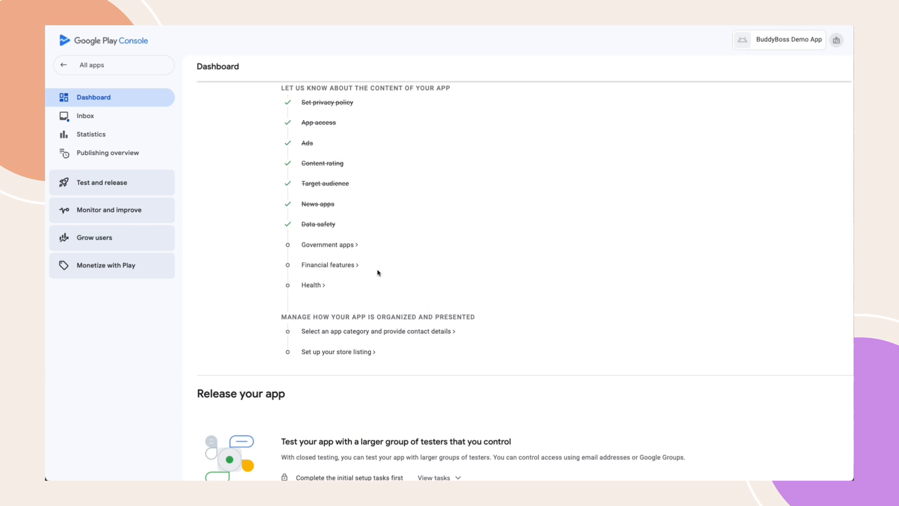
{"action": "left_click", "coordinate": [323, 245]}
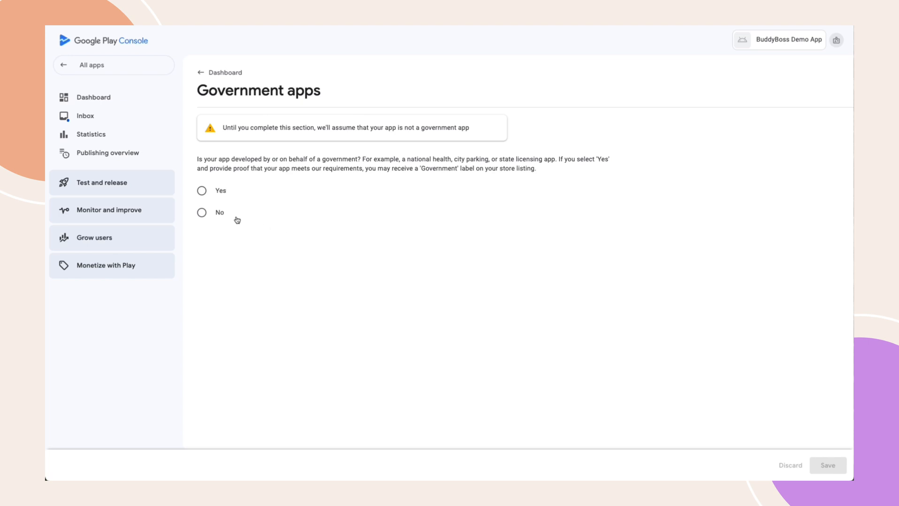
Answer No on Government apps and save the answer
{"action": "left_click", "coordinate": [202, 213]}
{"action": "left_click", "coordinate": [829, 466]}
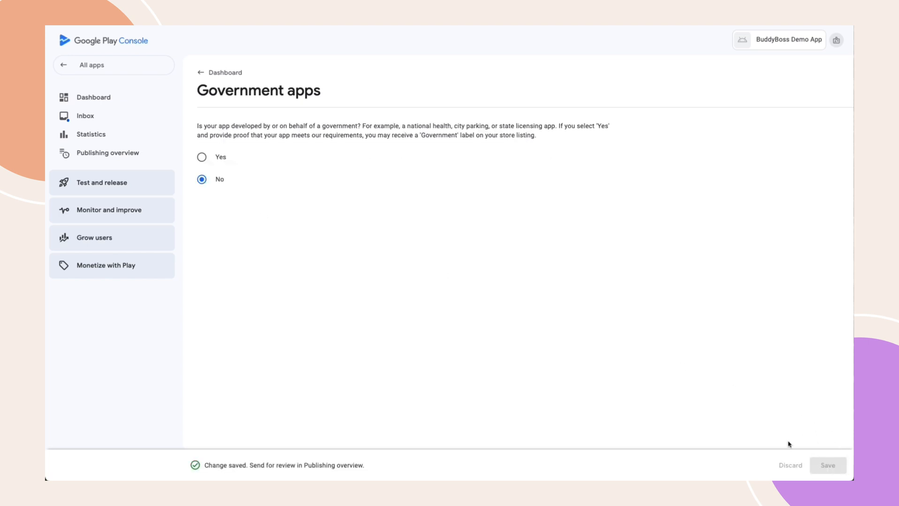
{"action": "left_click", "coordinate": [218, 73]}
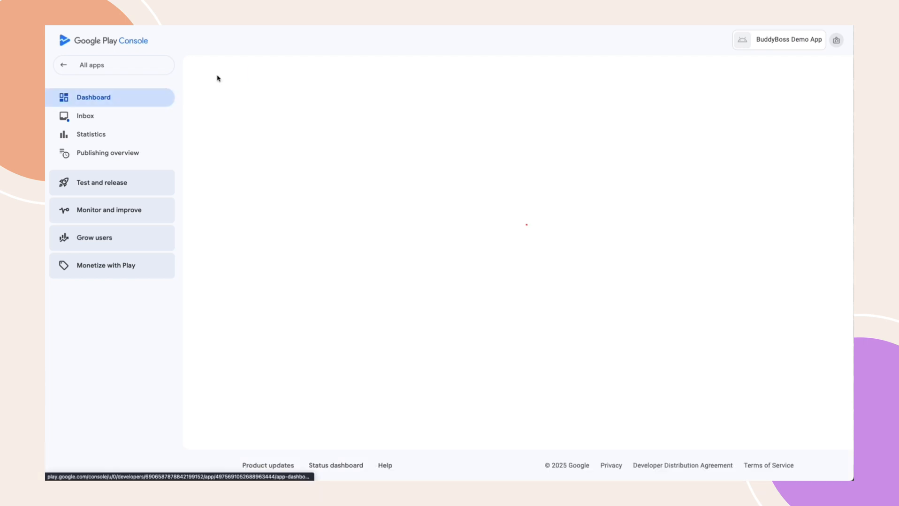
Declare in Financial features that the app provides no financial features, and save
{"action": "scroll", "coordinate": [291, 152], "scroll_direction": "down", "scroll_amount": 5}
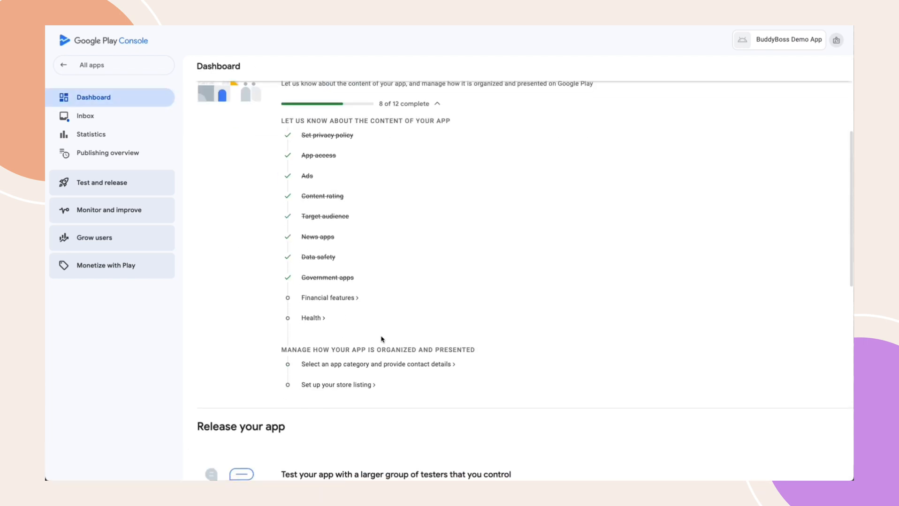
{"action": "left_click", "coordinate": [321, 299]}
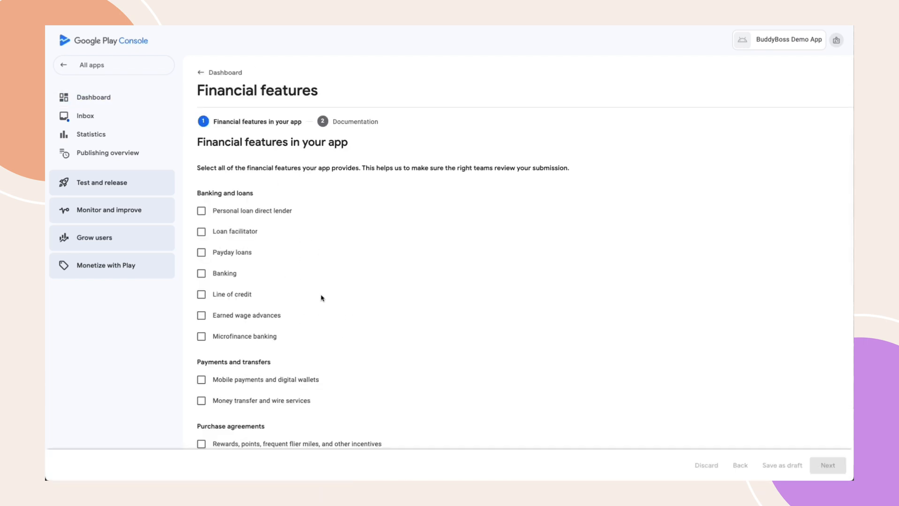
{"action": "scroll", "coordinate": [322, 298], "scroll_direction": "down", "scroll_amount": 8}
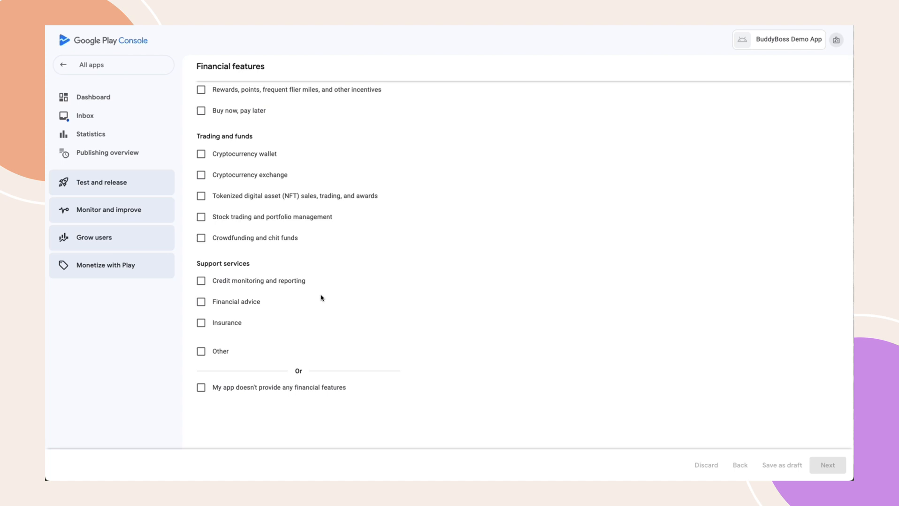
{"action": "left_click", "coordinate": [201, 389]}
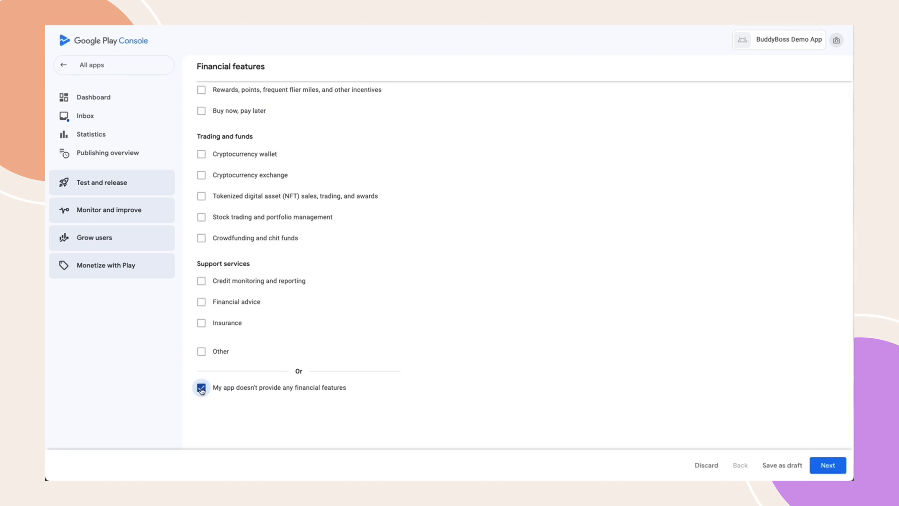
{"action": "left_click", "coordinate": [826, 467]}
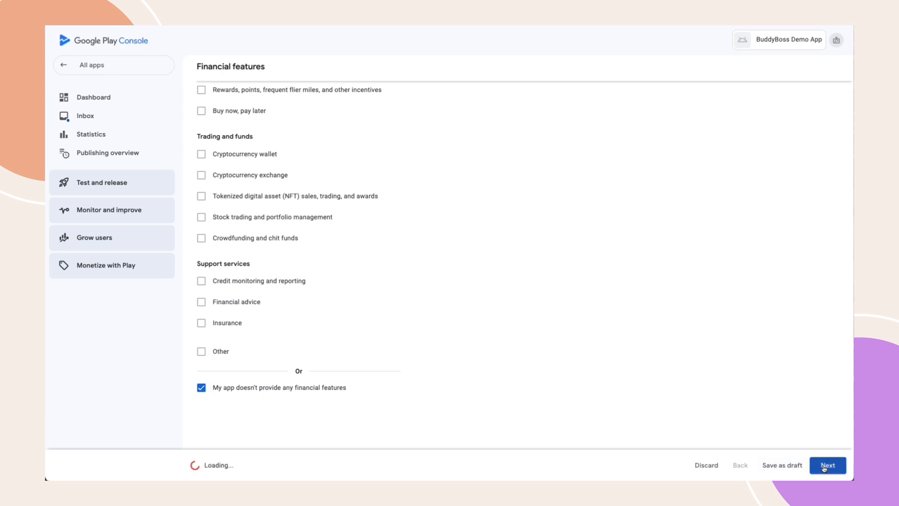
{"action": "left_click", "coordinate": [823, 467]}
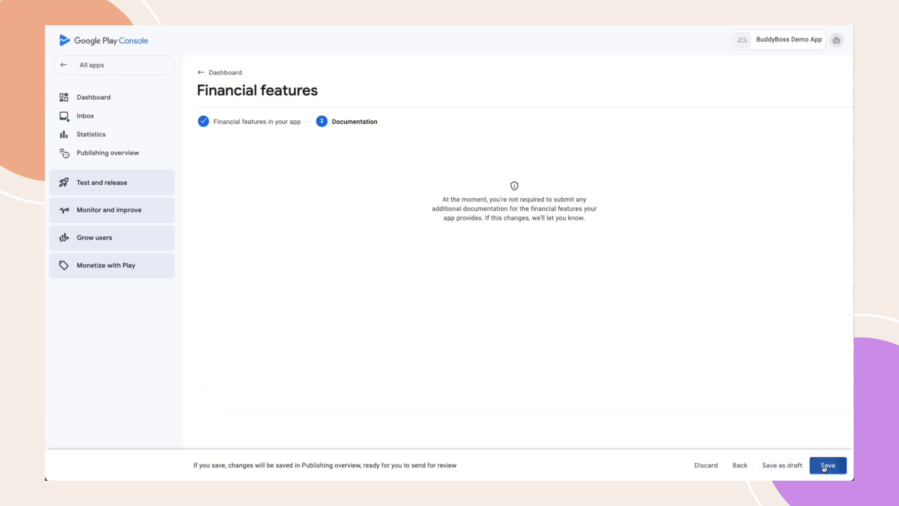
Tick 'My app does not have any health features' in Health apps and save it
{"action": "left_click", "coordinate": [208, 70]}
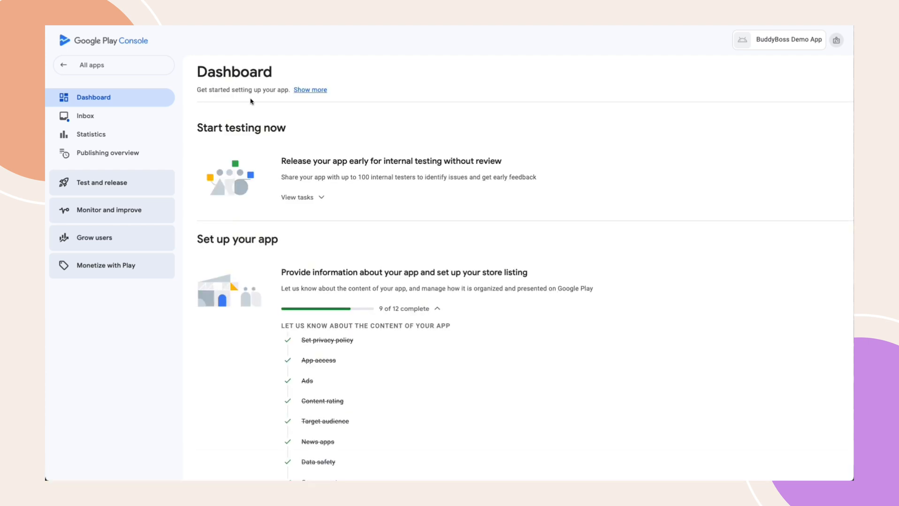
{"action": "scroll", "coordinate": [407, 304], "scroll_direction": "down", "scroll_amount": 5}
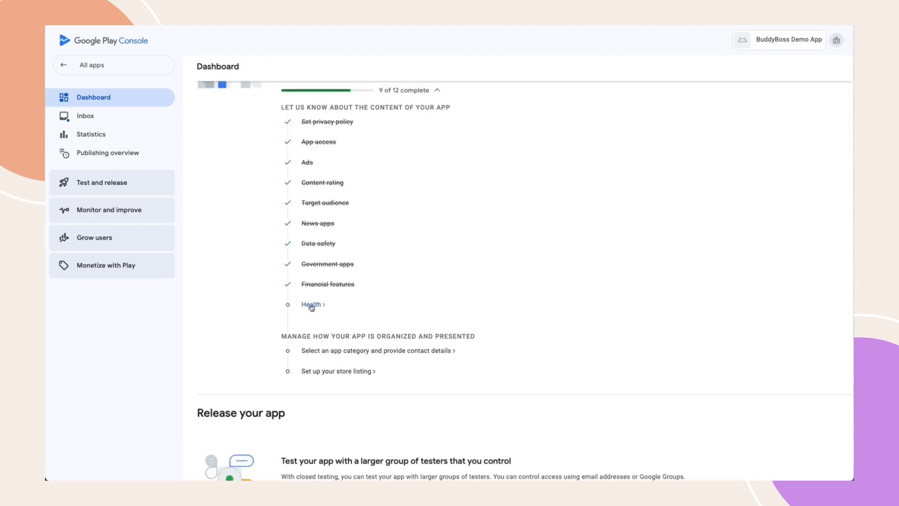
{"action": "left_click", "coordinate": [311, 305]}
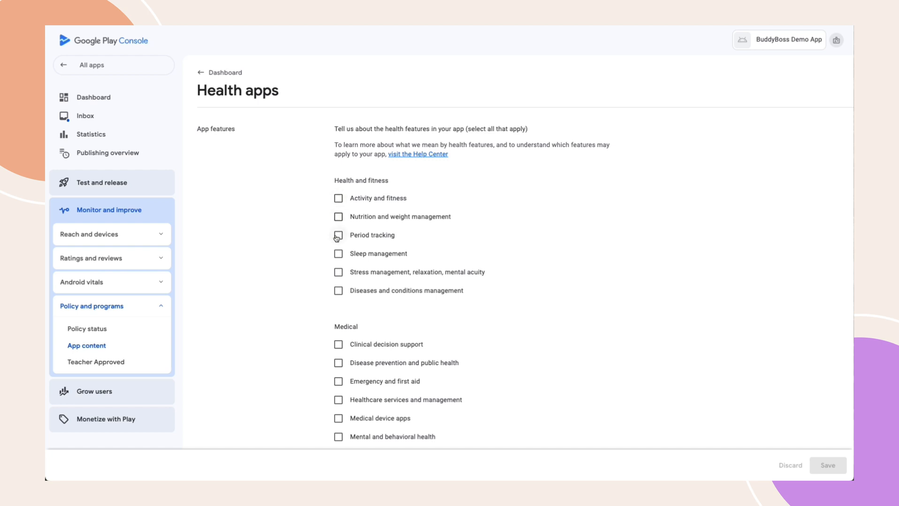
{"action": "scroll", "coordinate": [335, 427], "scroll_direction": "down", "scroll_amount": 1}
{"action": "scroll", "coordinate": [334, 428], "scroll_direction": "down", "scroll_amount": 4}
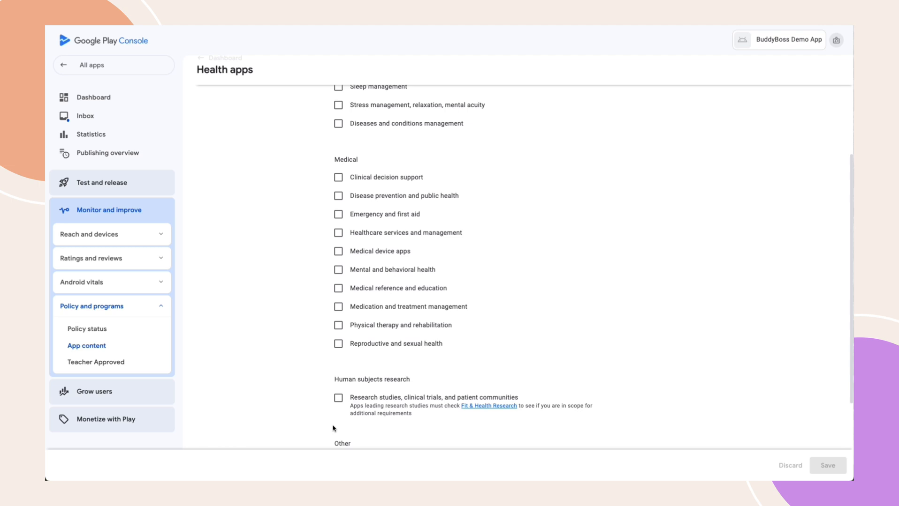
{"action": "scroll", "coordinate": [334, 428], "scroll_direction": "down", "scroll_amount": 2}
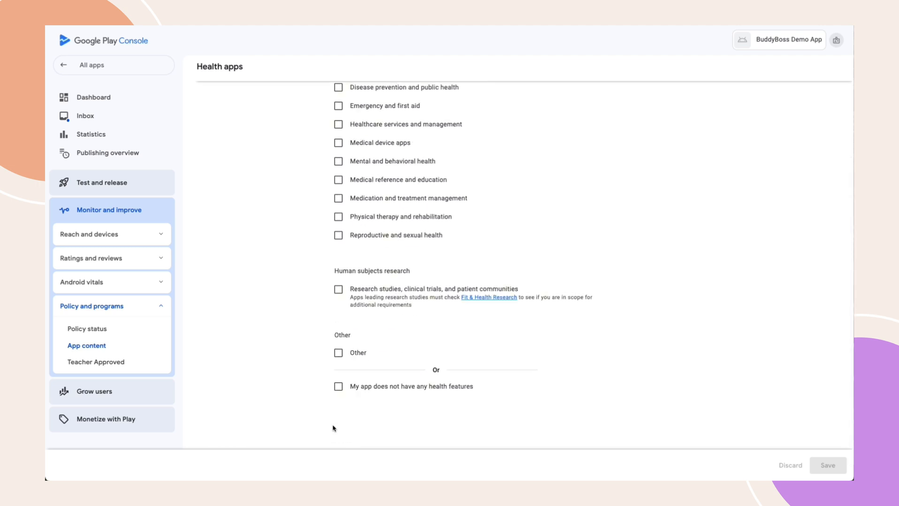
{"action": "left_click", "coordinate": [338, 387]}
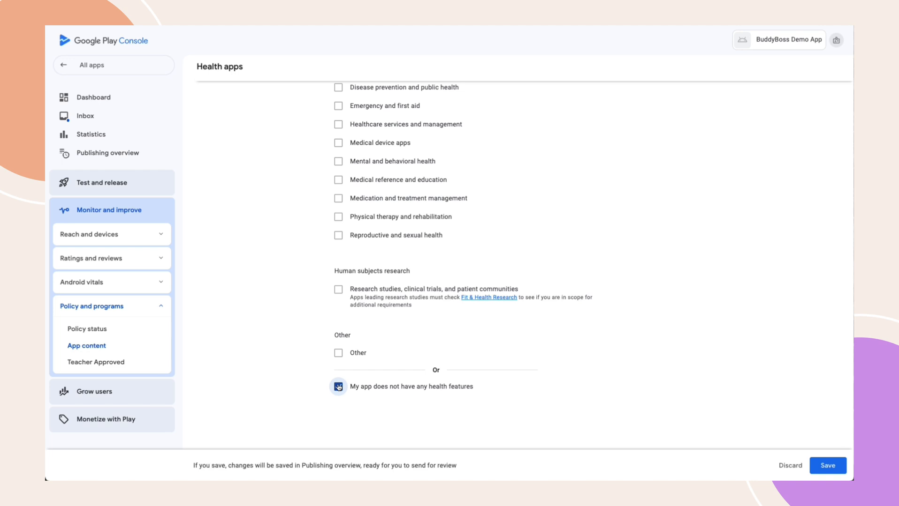
{"action": "left_click", "coordinate": [827, 467]}
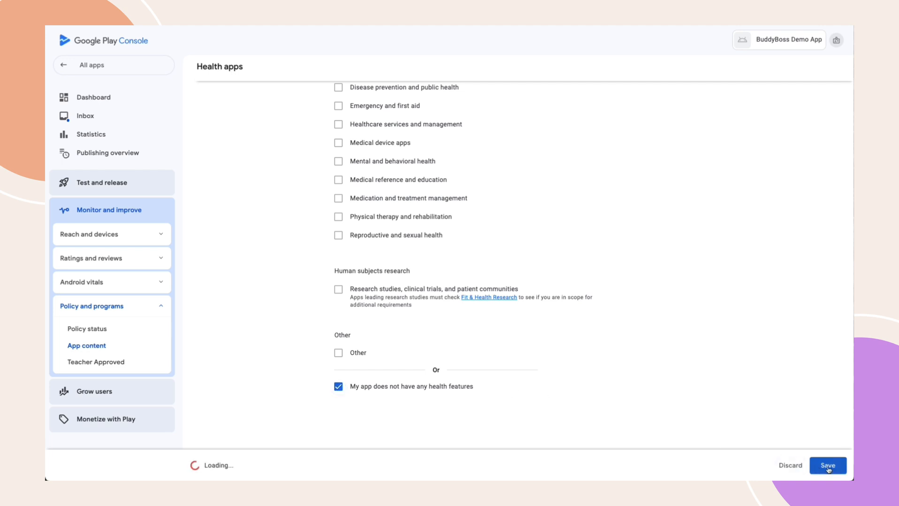
{"action": "scroll", "coordinate": [429, 248], "scroll_direction": "up", "scroll_amount": 6}
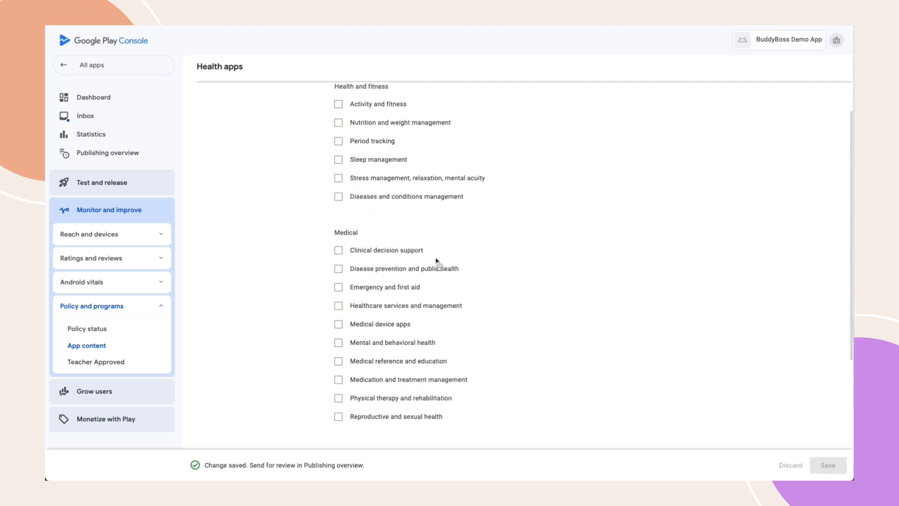
{"action": "left_click", "coordinate": [217, 71]}
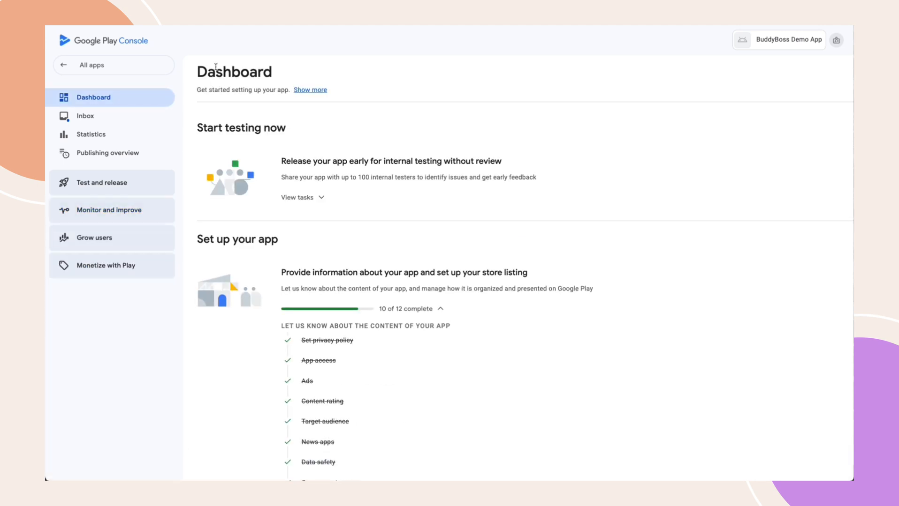
Set the app category to Social in store settings and save it
{"action": "scroll", "coordinate": [347, 261], "scroll_direction": "down", "scroll_amount": 7}
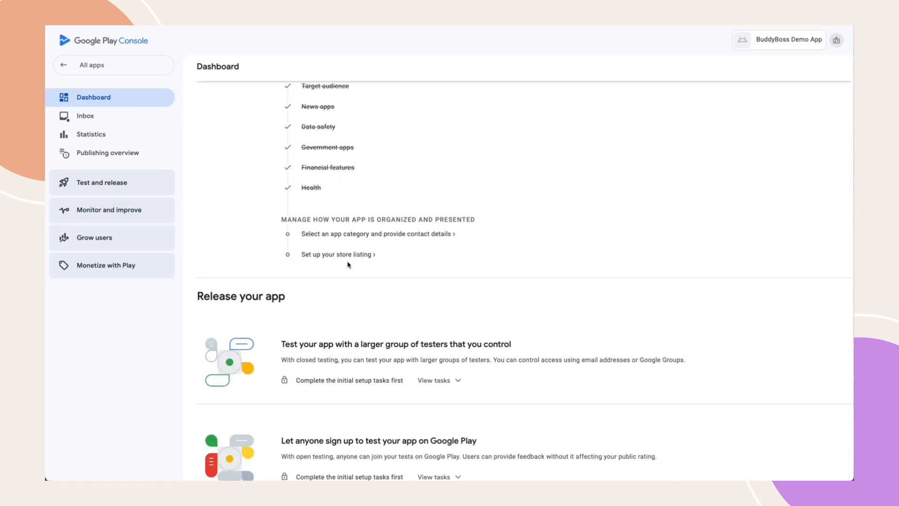
{"action": "left_click", "coordinate": [395, 235]}
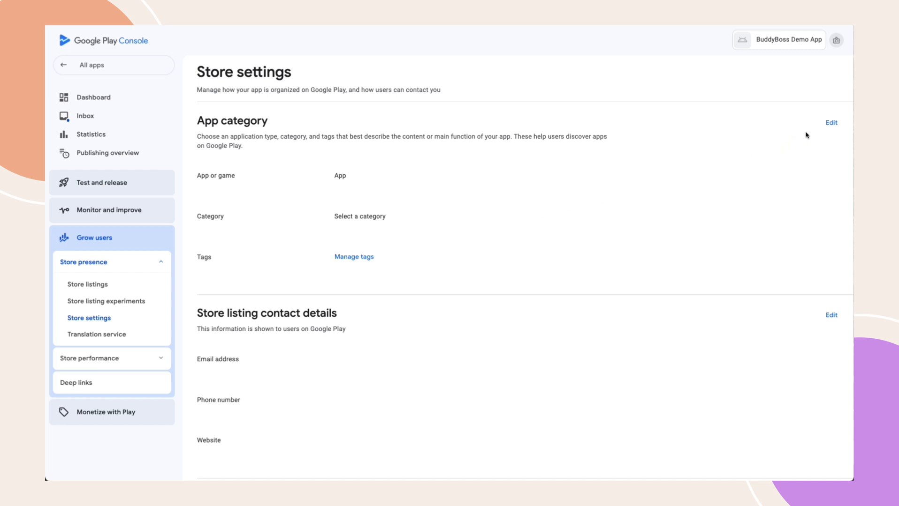
{"action": "left_click", "coordinate": [831, 124]}
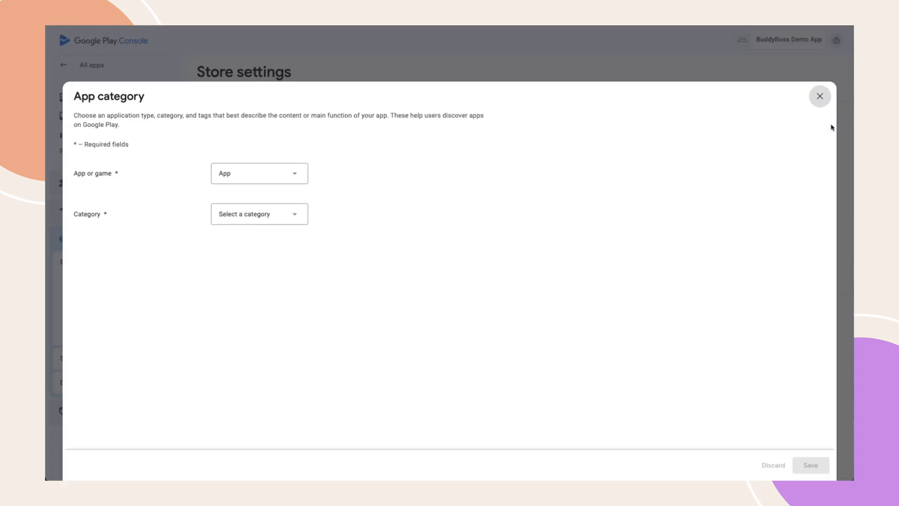
{"action": "left_click", "coordinate": [263, 220]}
{"action": "scroll", "coordinate": [263, 263], "scroll_direction": "down", "scroll_amount": 1}
{"action": "scroll", "coordinate": [263, 293], "scroll_direction": "down", "scroll_amount": 6}
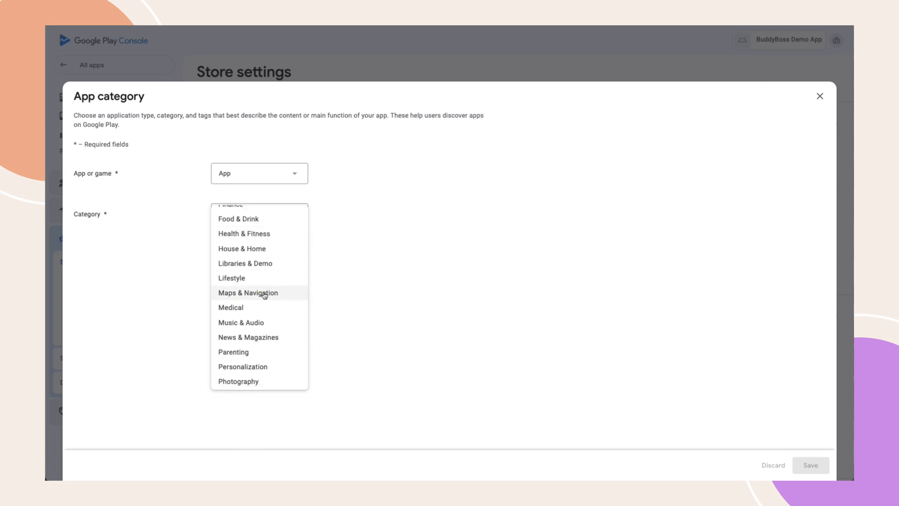
{"action": "left_click", "coordinate": [240, 307]}
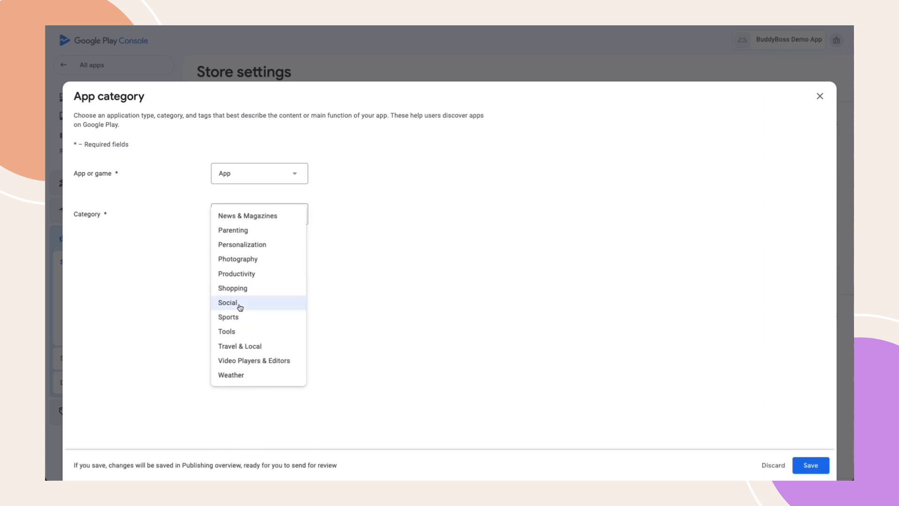
{"action": "left_click", "coordinate": [798, 465]}
{"action": "left_click", "coordinate": [814, 102]}
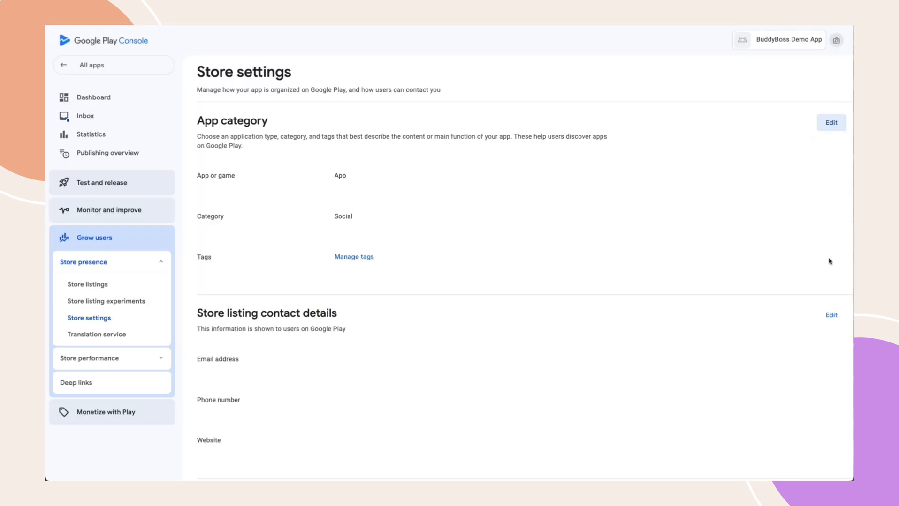
Enter the support contact e-mail in the store listing contact details and save it
{"action": "left_click", "coordinate": [830, 315]}
{"action": "left_click", "coordinate": [235, 165]}
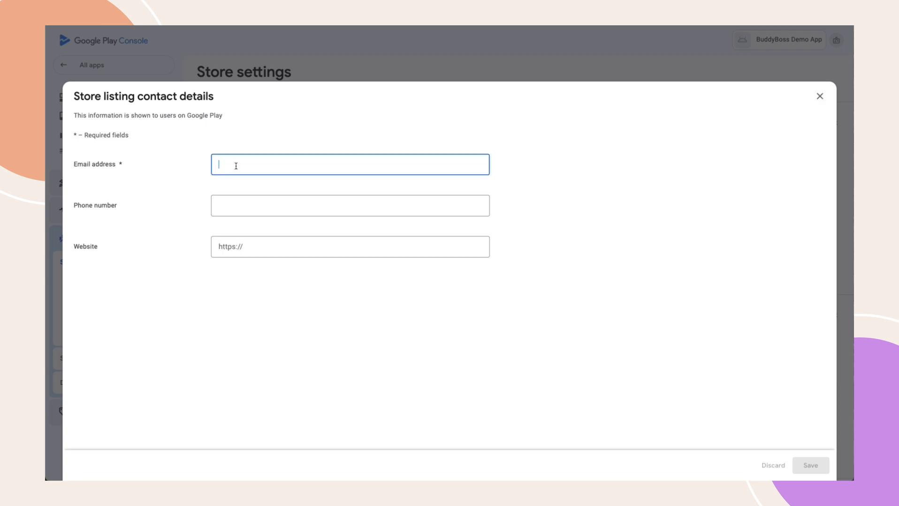
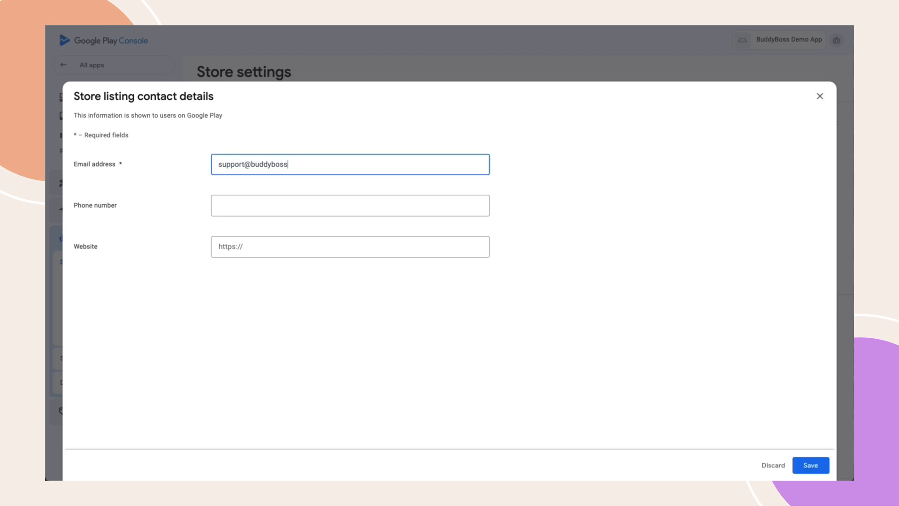
{"action": "left_click", "coordinate": [810, 464]}
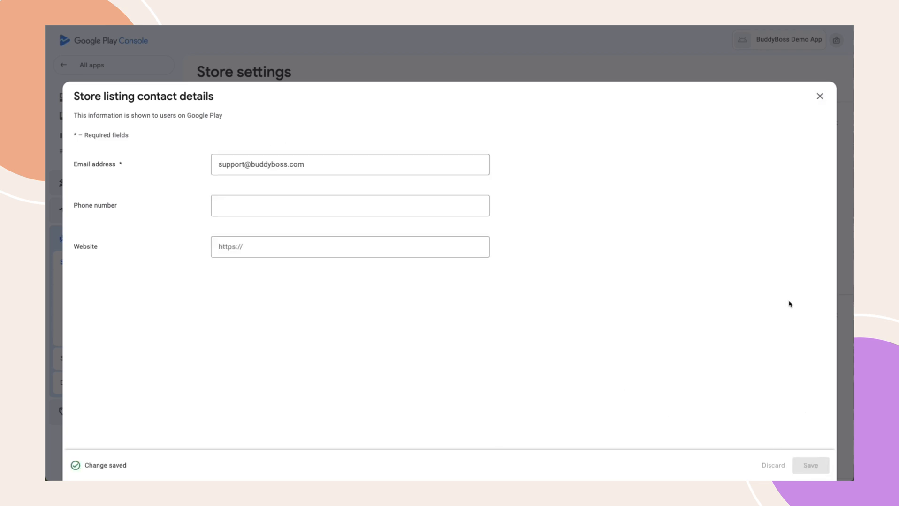
{"action": "left_click", "coordinate": [819, 96]}
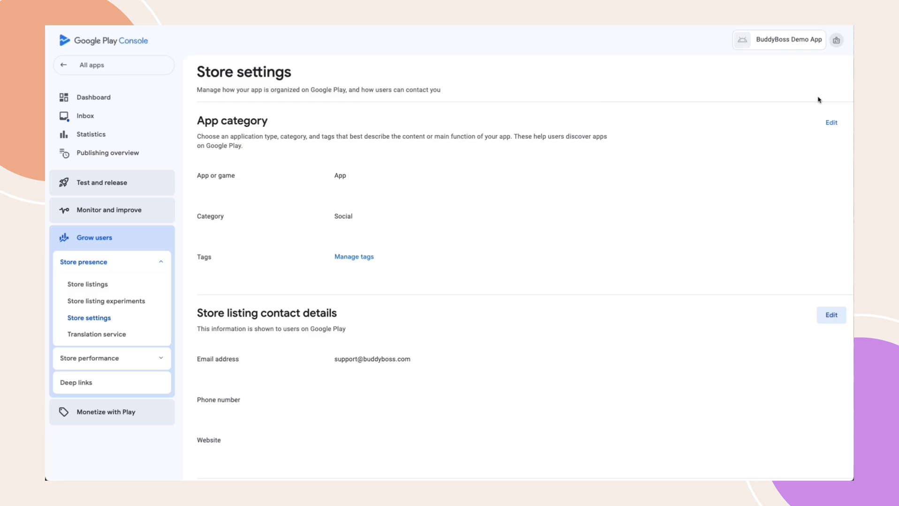
Start the Child safety standards declaration in App content and paste the privacy-policy URL
{"action": "left_click", "coordinate": [97, 212]}
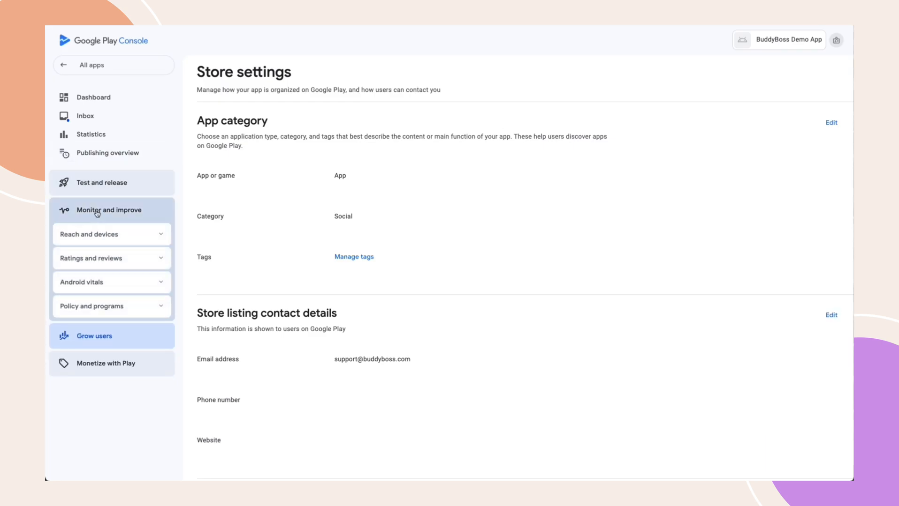
{"action": "left_click", "coordinate": [109, 307]}
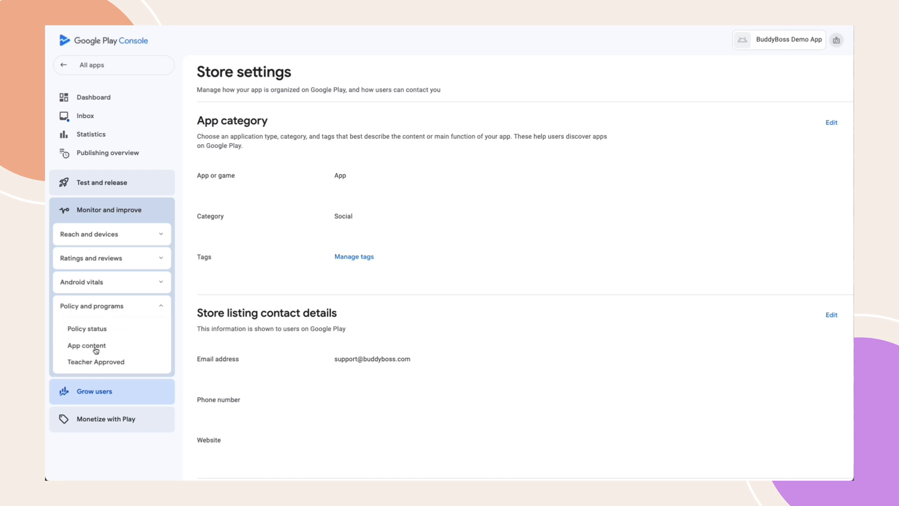
{"action": "left_click", "coordinate": [95, 349]}
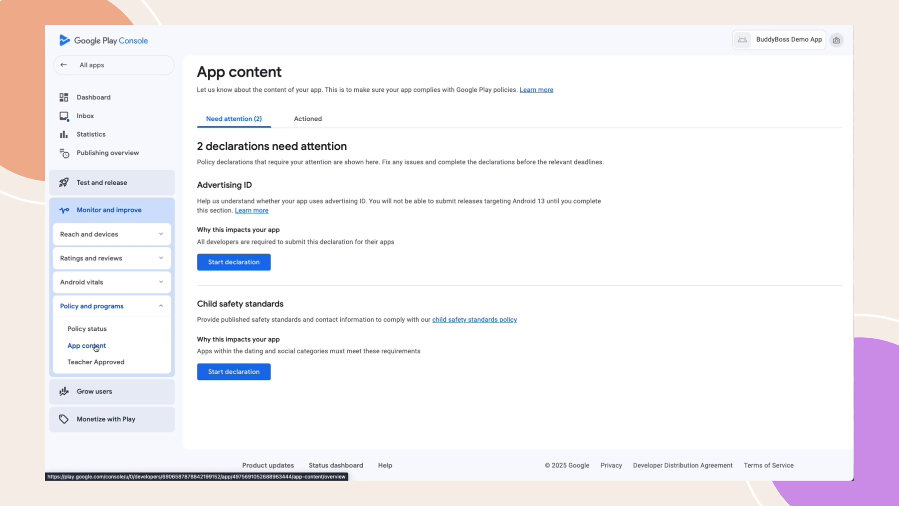
{"action": "left_click", "coordinate": [262, 379]}
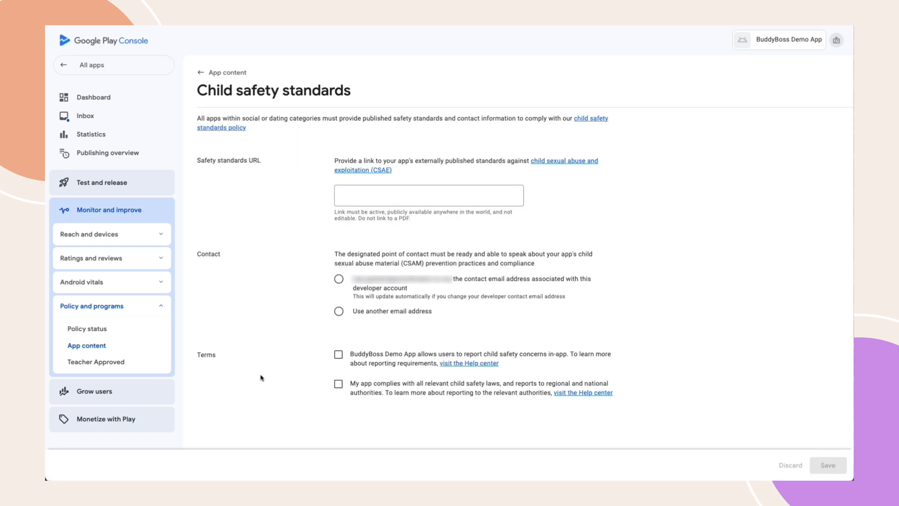
{"action": "left_click", "coordinate": [383, 193]}
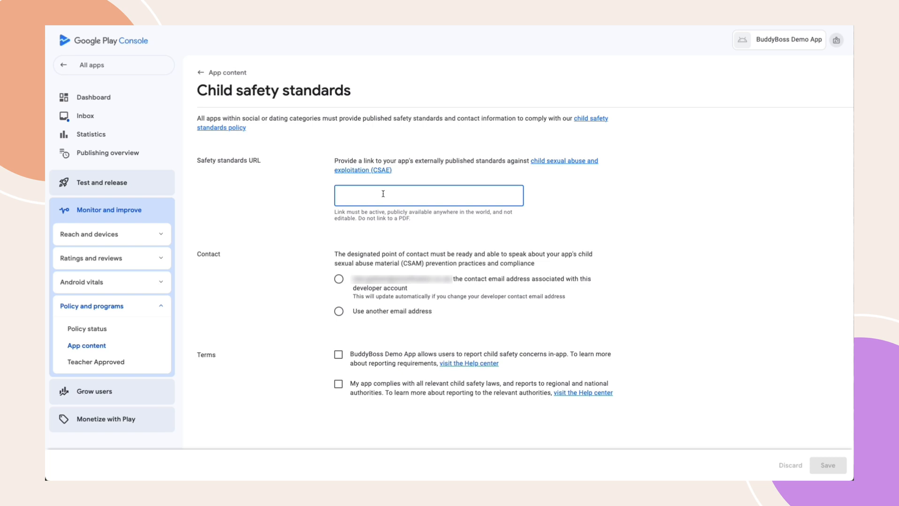
{"action": "type", "text": "https://www.buddyboss.com/privacy-policy/"}
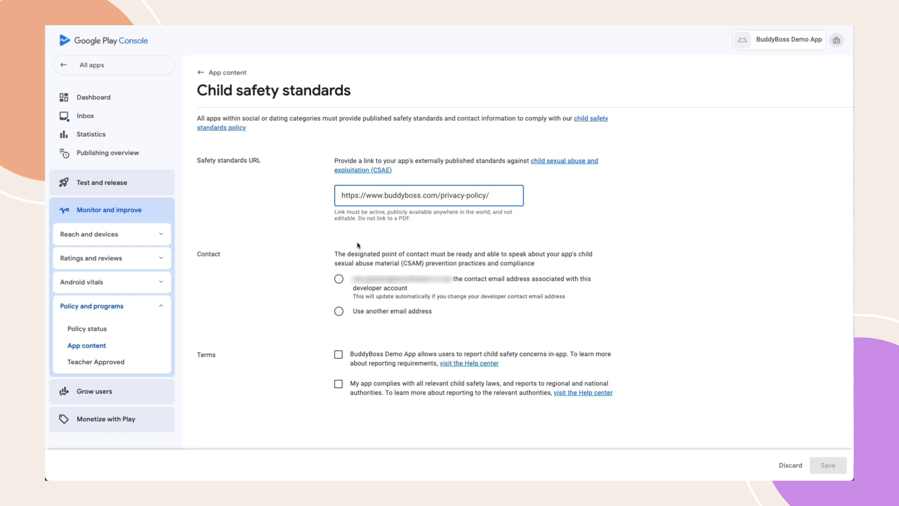
Use the developer account e-mail as contact, confirm both terms, and save the declaration
{"action": "left_click", "coordinate": [339, 280]}
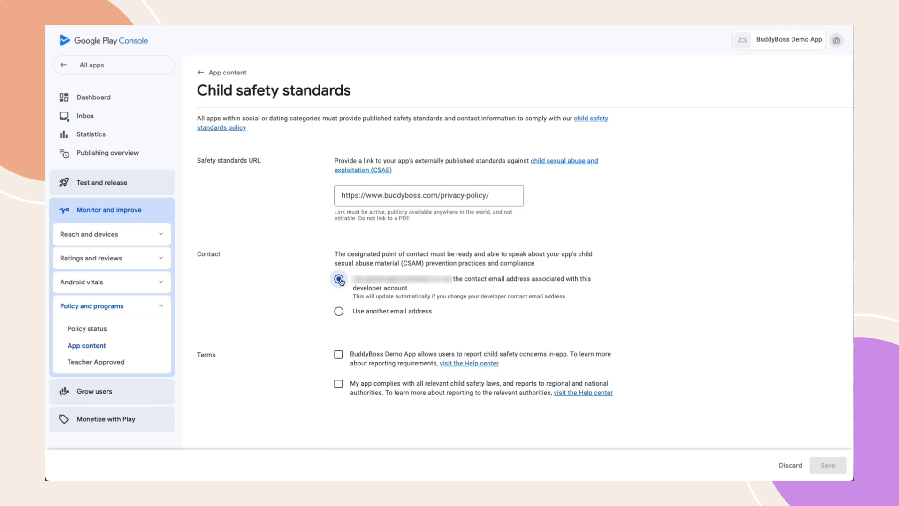
{"action": "left_click", "coordinate": [338, 355]}
{"action": "left_click", "coordinate": [339, 385]}
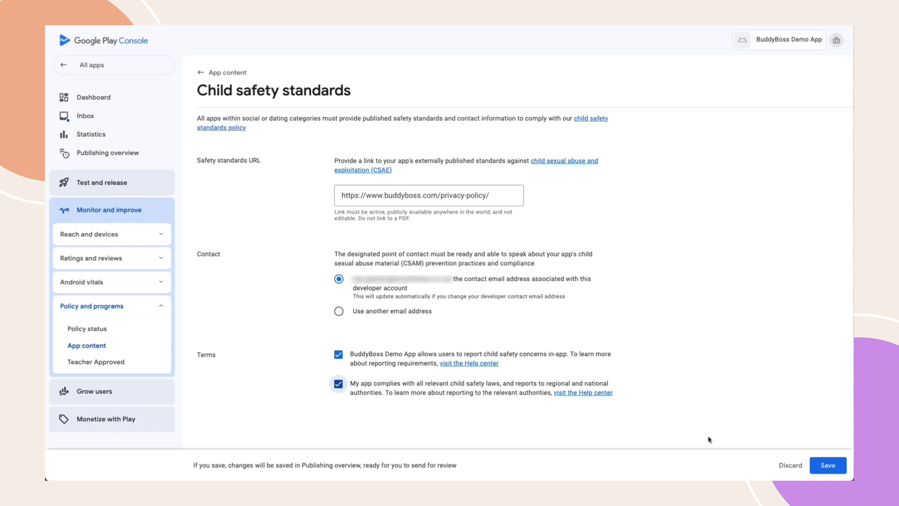
{"action": "left_click", "coordinate": [828, 466]}
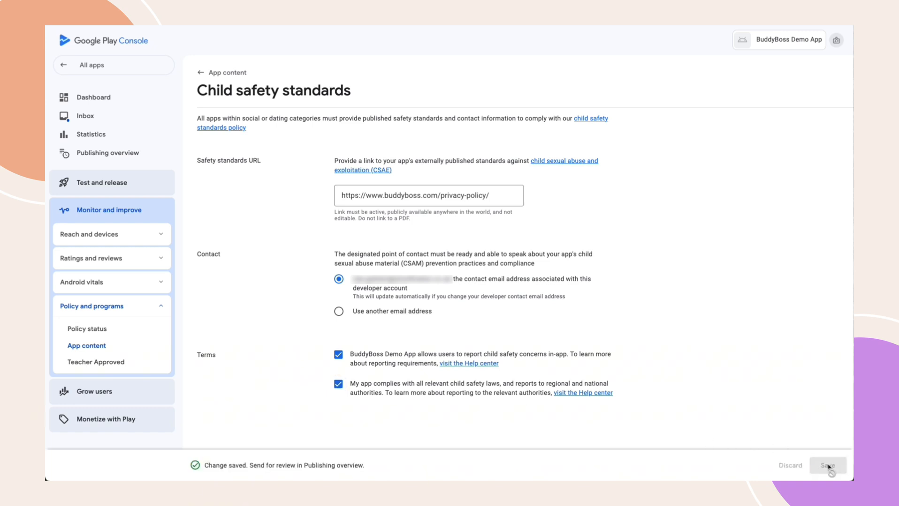
{"action": "left_click", "coordinate": [217, 73]}
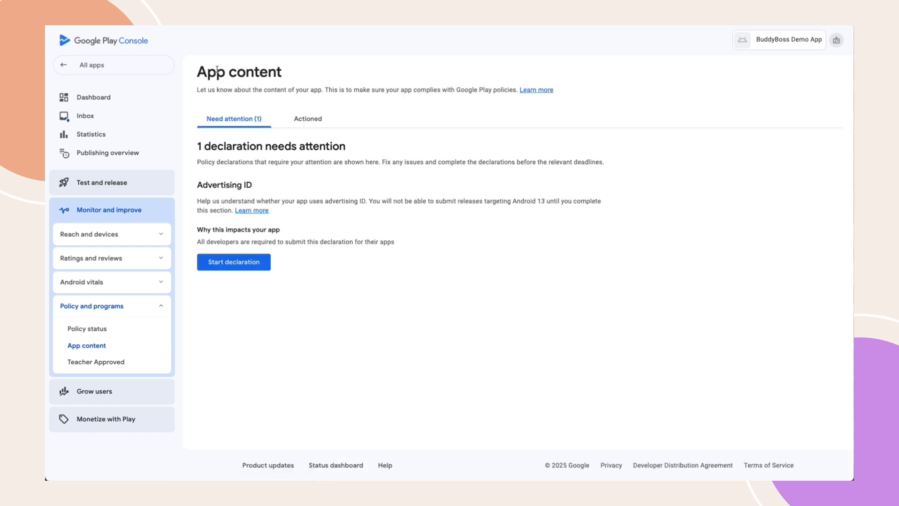
{"action": "left_click", "coordinate": [233, 262]}
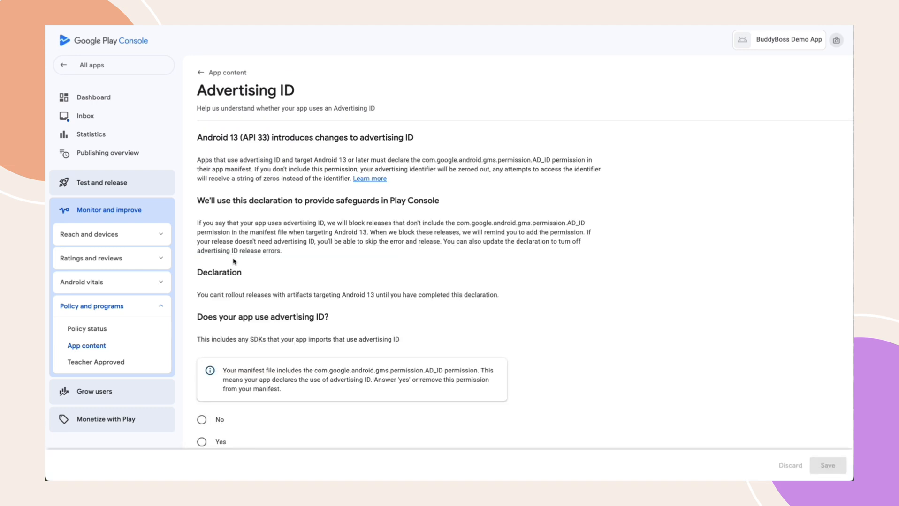
Answer Yes to advertising ID use, for App functionality and Analytics, and save
{"action": "scroll", "coordinate": [234, 262], "scroll_direction": "down", "scroll_amount": 2}
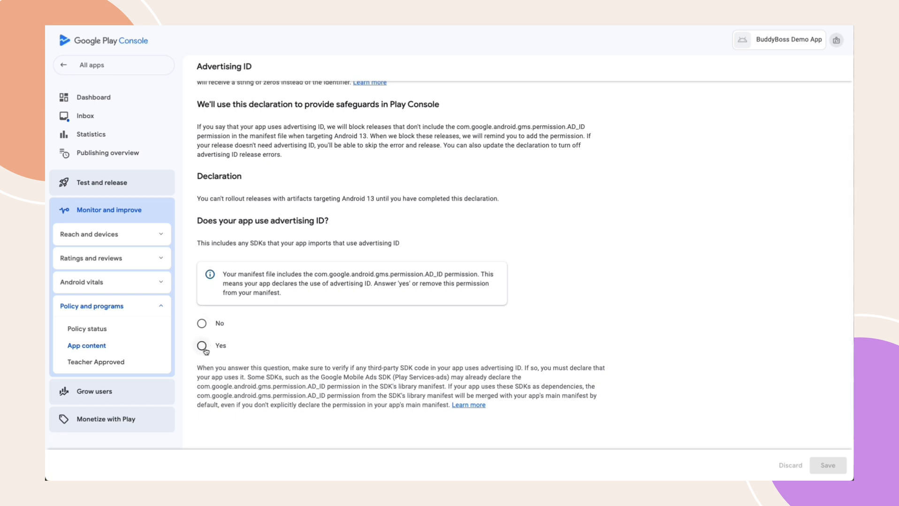
{"action": "left_click", "coordinate": [202, 347]}
{"action": "scroll", "coordinate": [204, 351], "scroll_direction": "down", "scroll_amount": 5}
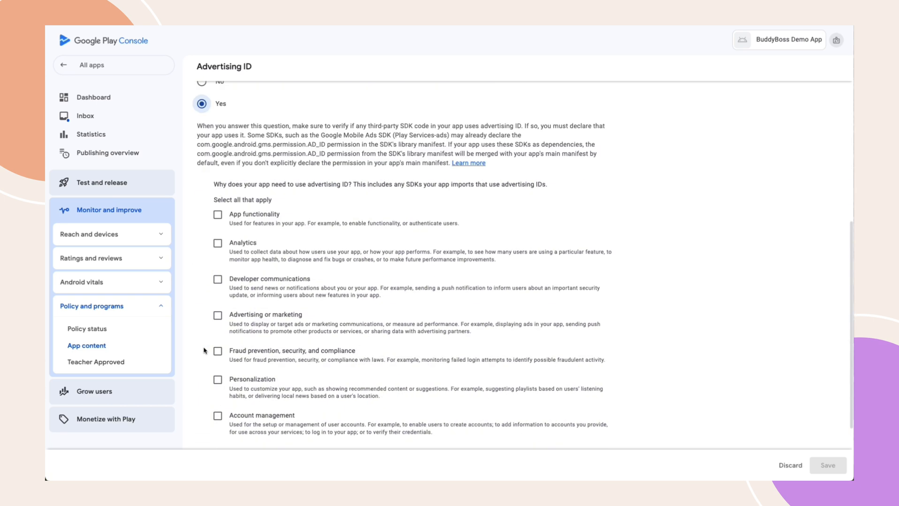
{"action": "left_click", "coordinate": [218, 215]}
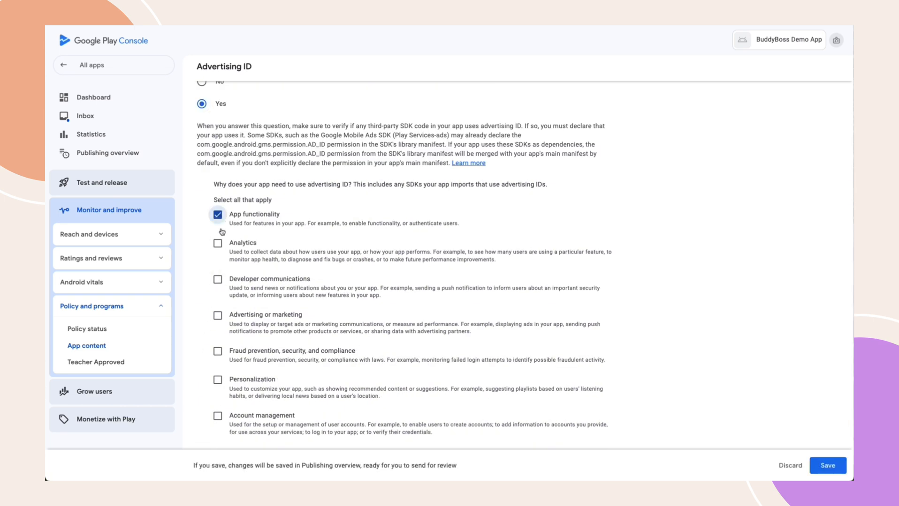
{"action": "left_click", "coordinate": [219, 245]}
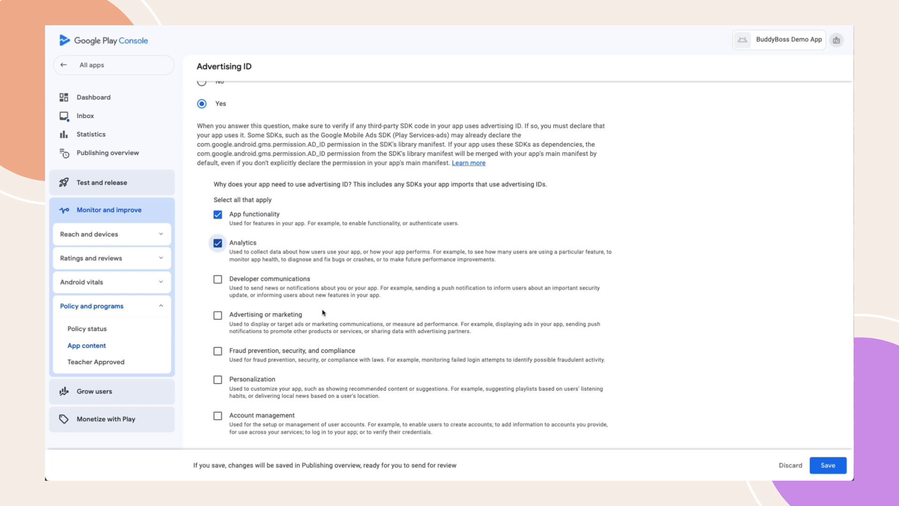
{"action": "scroll", "coordinate": [323, 310], "scroll_direction": "down", "scroll_amount": 2}
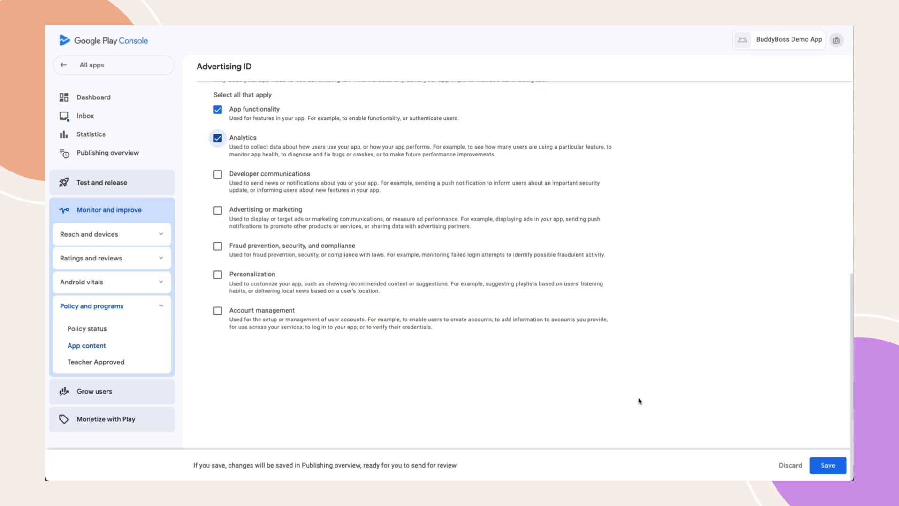
{"action": "left_click", "coordinate": [828, 469]}
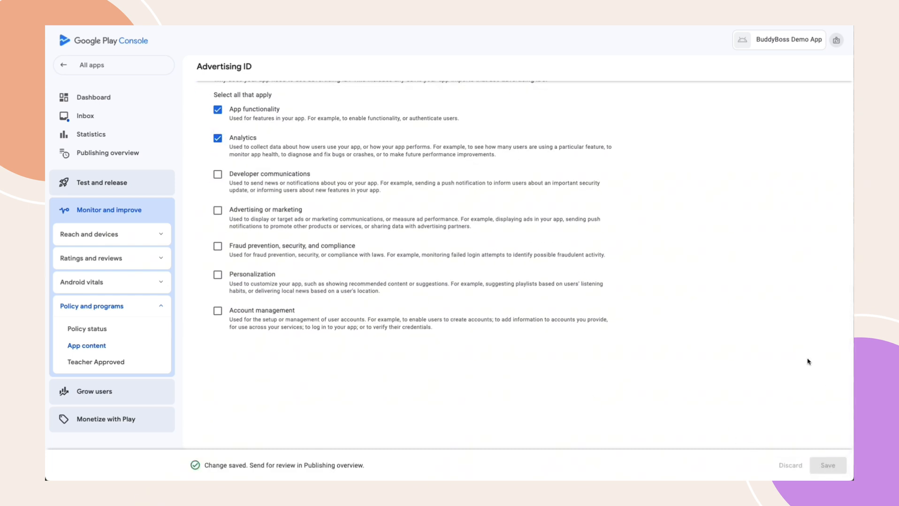
Enter short description 'for demo' and full description 'App's features here.' in the store listing
{"action": "left_click", "coordinate": [95, 102]}
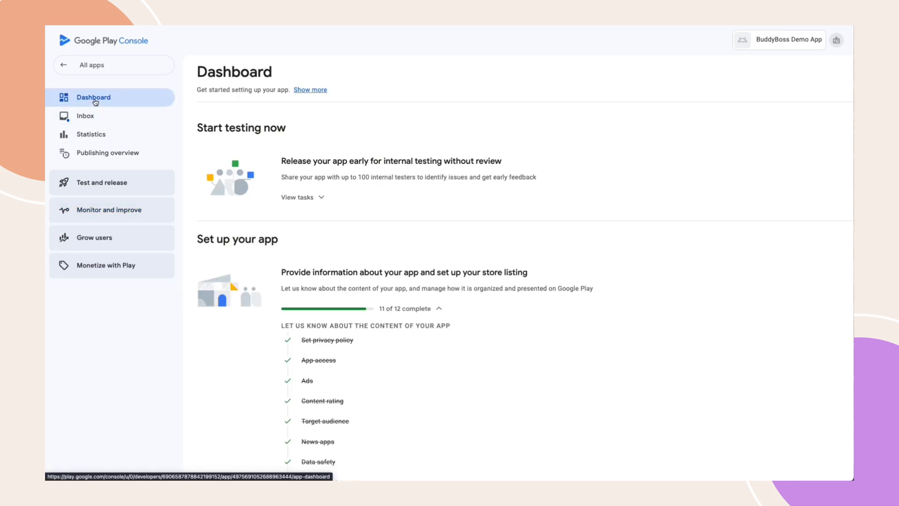
{"action": "scroll", "coordinate": [417, 345], "scroll_direction": "down", "scroll_amount": 6}
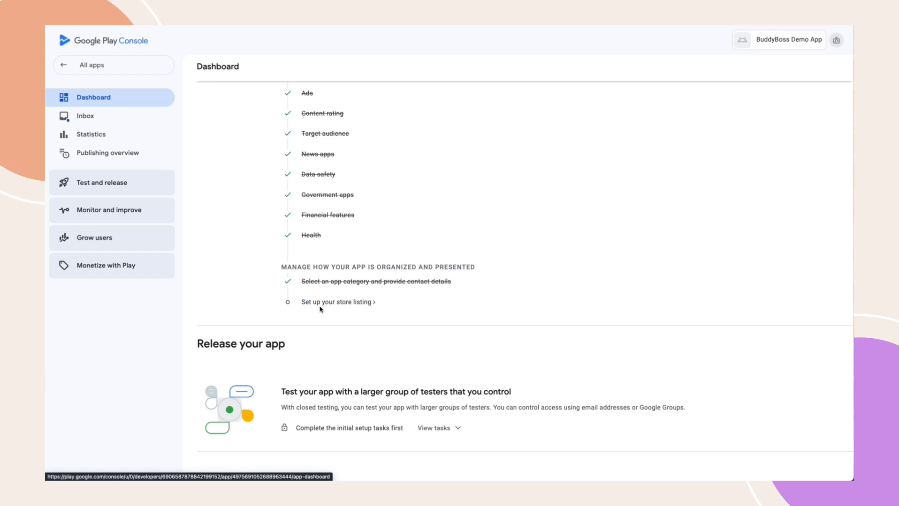
{"action": "left_click", "coordinate": [354, 302]}
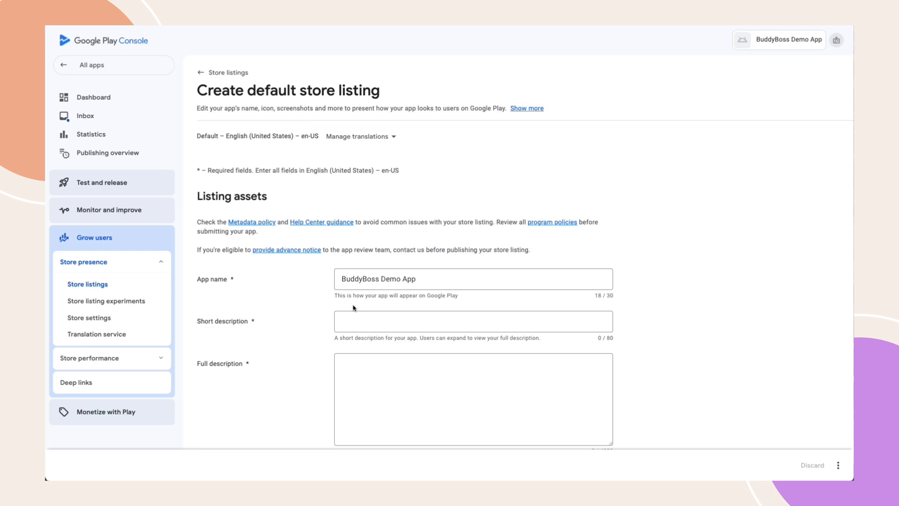
{"action": "left_click", "coordinate": [362, 321]}
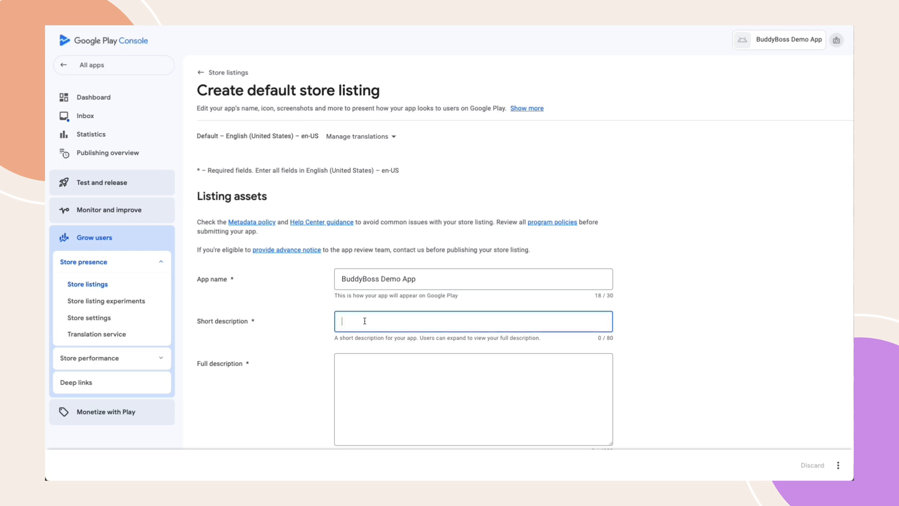
{"action": "type", "text": "for demo"}
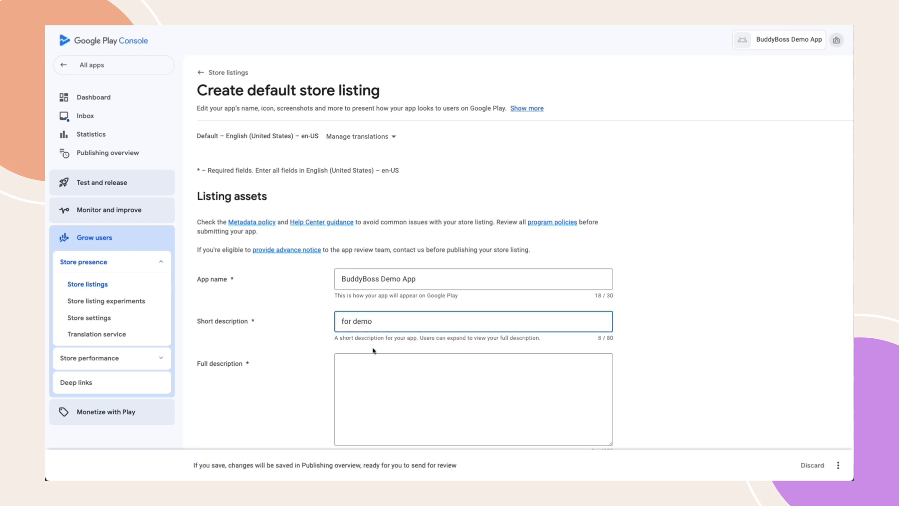
{"action": "left_click", "coordinate": [375, 369]}
{"action": "type", "text": "App"}
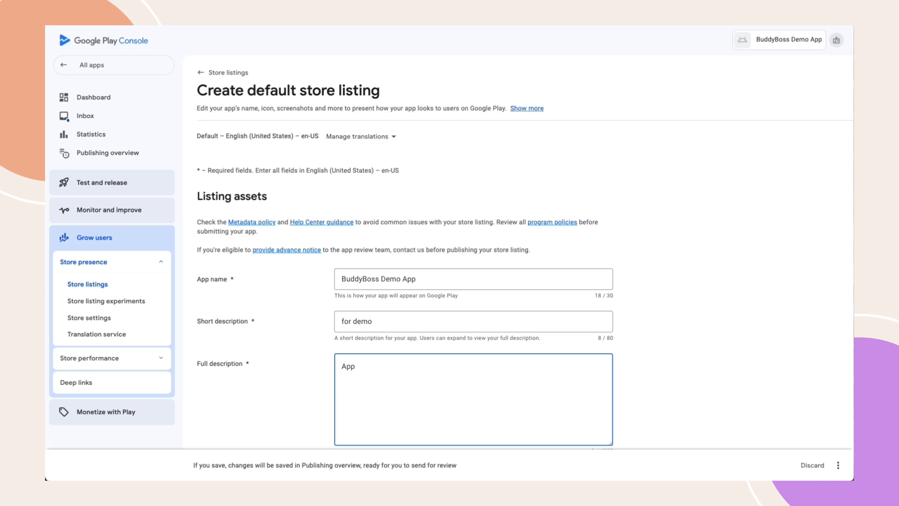
{"action": "type", "text": "'s features here."}
{"action": "scroll", "coordinate": [469, 282], "scroll_direction": "down", "scroll_amount": 10}
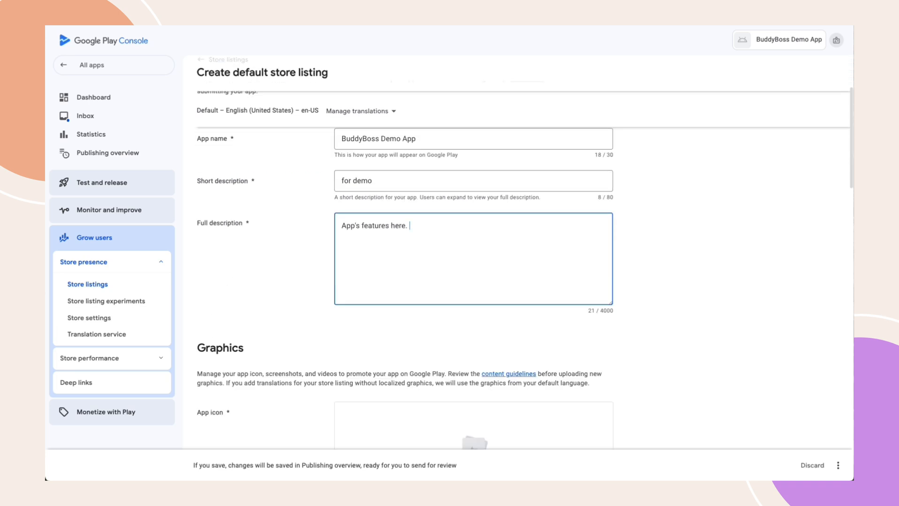
{"action": "scroll", "coordinate": [469, 282], "scroll_direction": "up", "scroll_amount": 1}
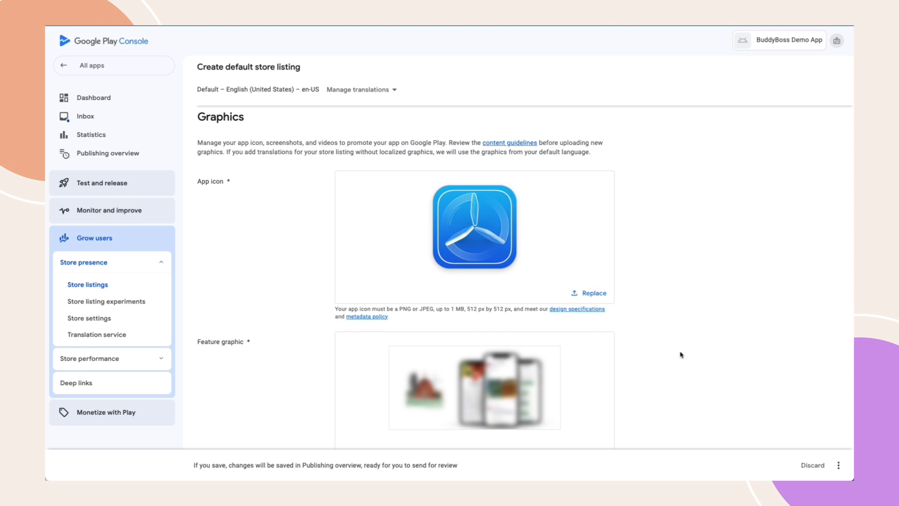
Add the icon, feature graphic, phone and 7- and 10-inch tablet screenshots, then save the listing
{"action": "scroll", "coordinate": [680, 355], "scroll_direction": "down", "scroll_amount": 10}
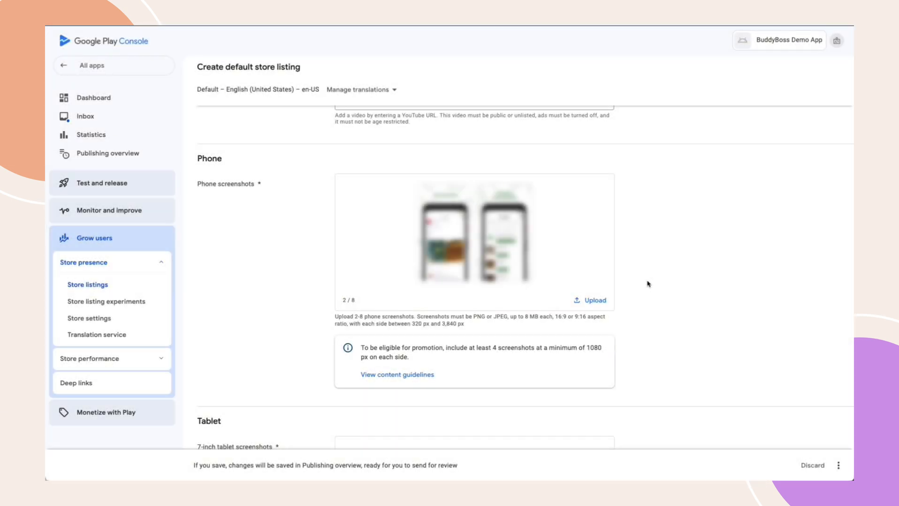
{"action": "scroll", "coordinate": [647, 284], "scroll_direction": "down", "scroll_amount": 5}
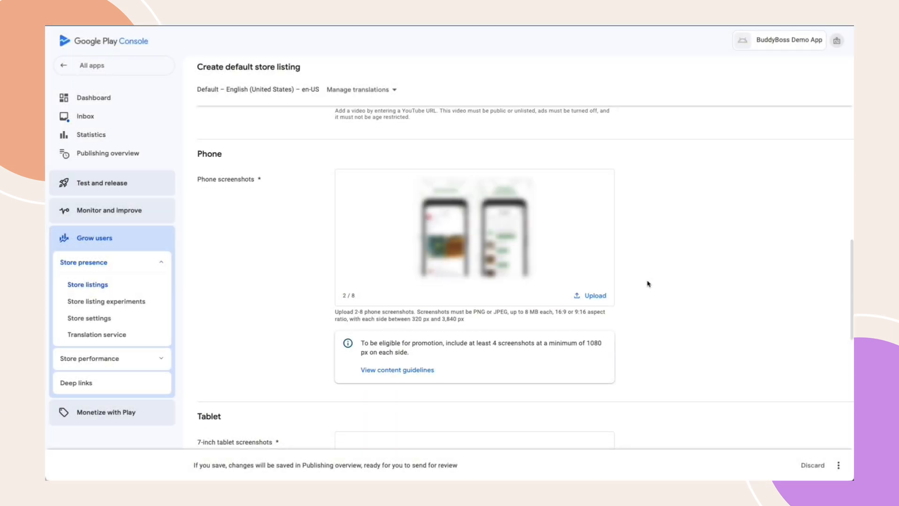
{"action": "scroll", "coordinate": [647, 283], "scroll_direction": "down", "scroll_amount": 1}
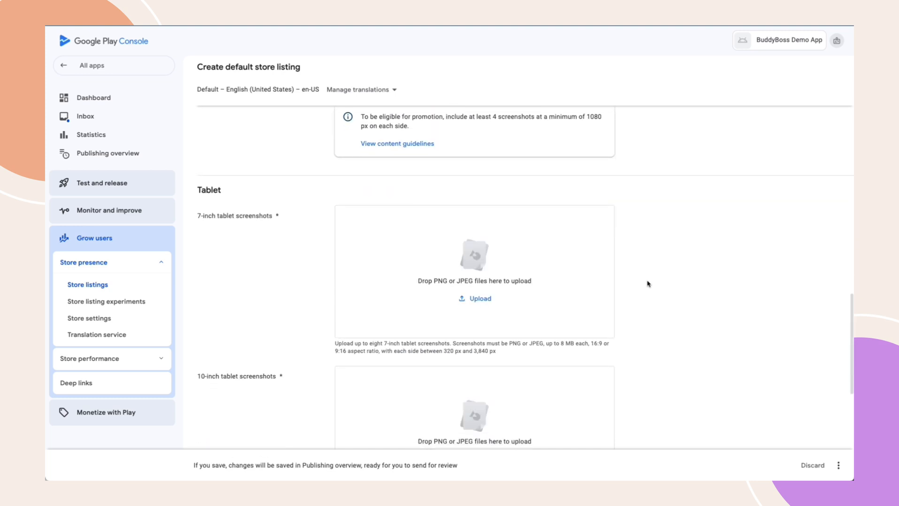
{"action": "scroll", "coordinate": [648, 283], "scroll_direction": "down", "scroll_amount": 1}
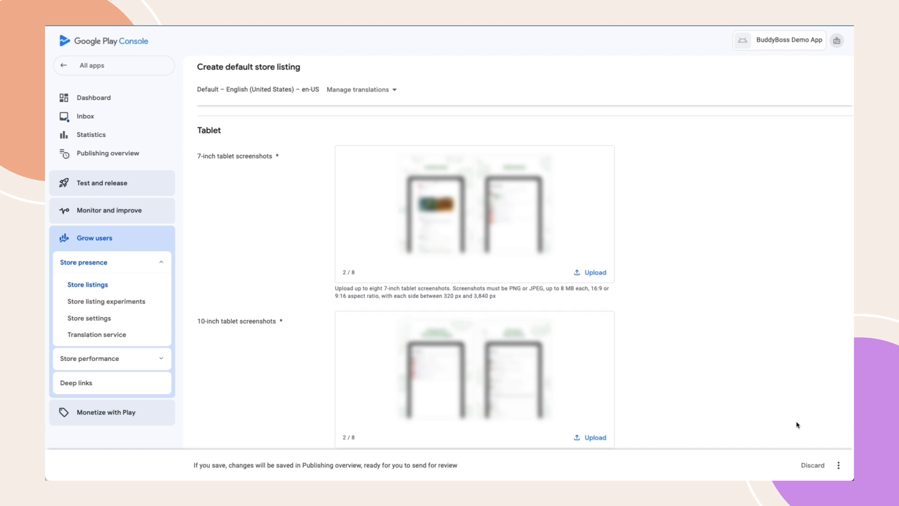
{"action": "left_click", "coordinate": [837, 465]}
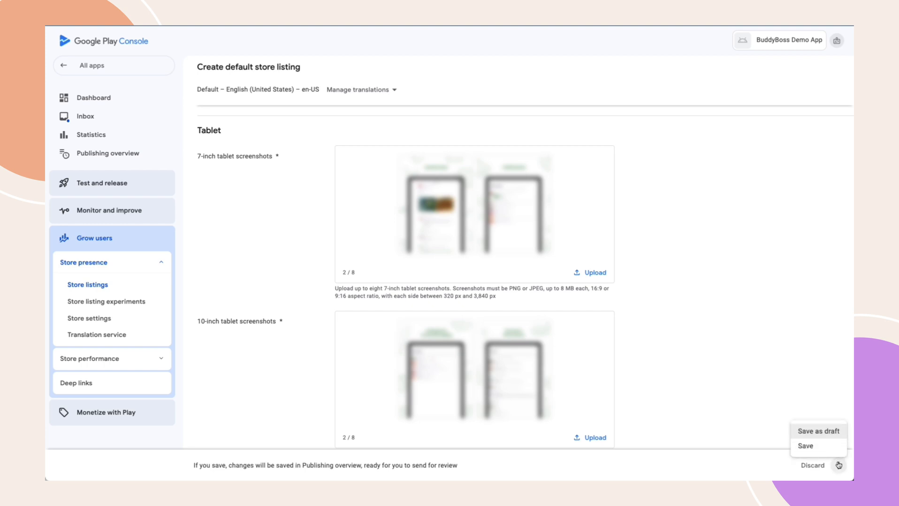
{"action": "left_click", "coordinate": [815, 447]}
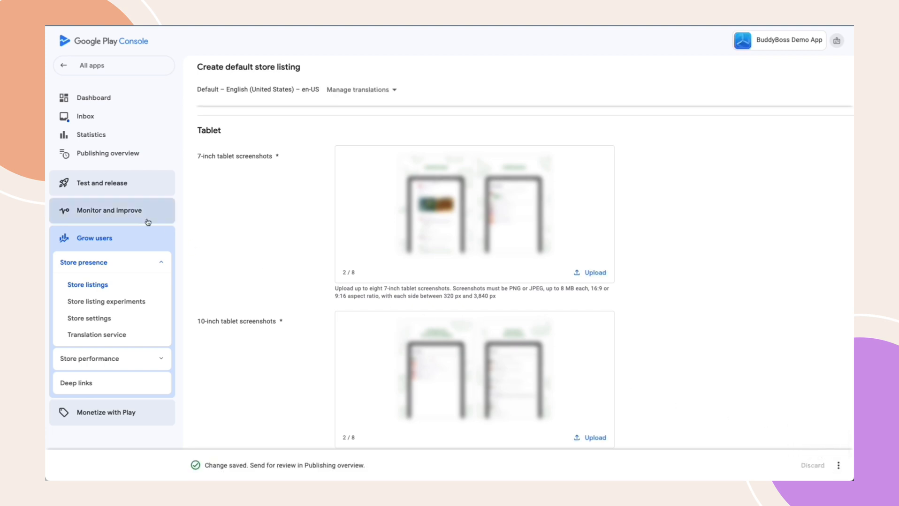
Select all 177 countries and regions for the Production track and save
{"action": "left_click", "coordinate": [113, 188]}
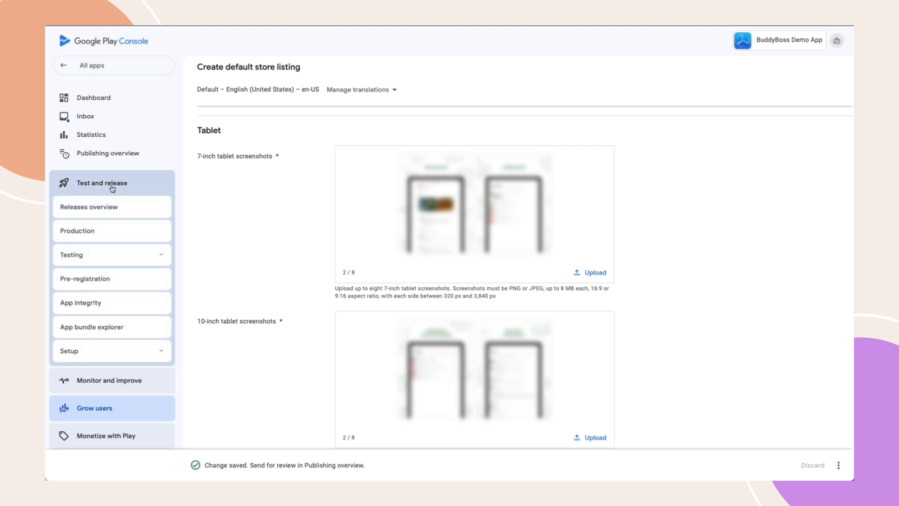
{"action": "left_click", "coordinate": [106, 232]}
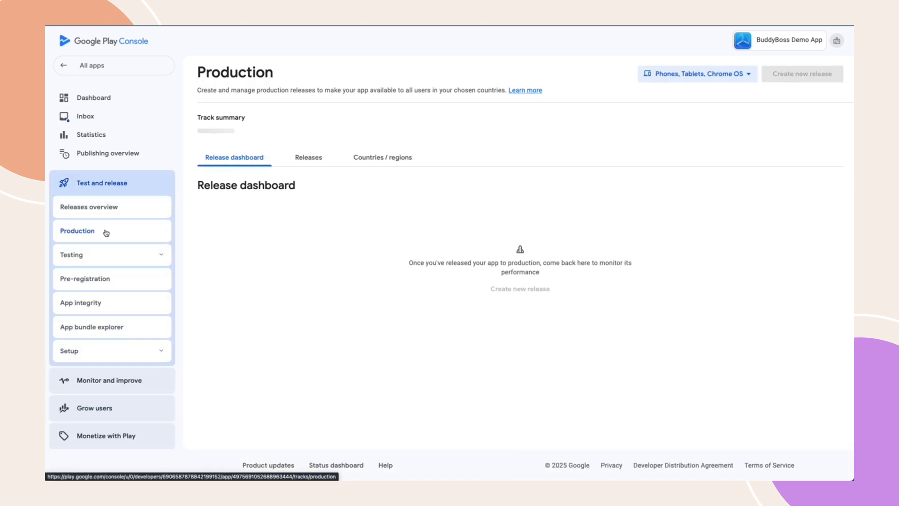
{"action": "left_click", "coordinate": [380, 163]}
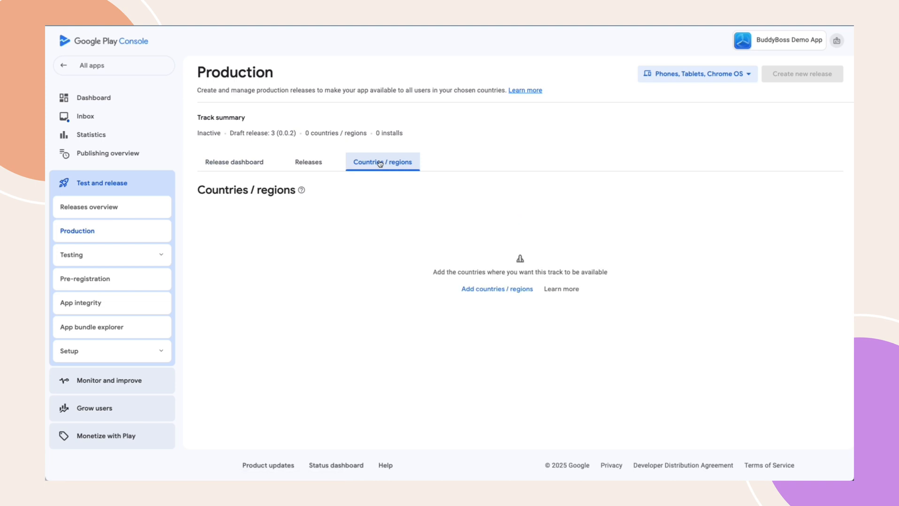
{"action": "left_click", "coordinate": [485, 289]}
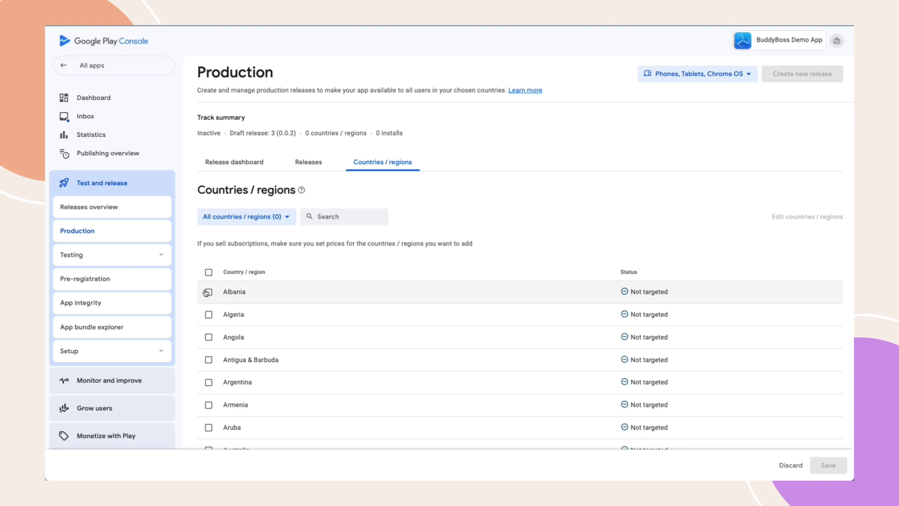
{"action": "left_click", "coordinate": [208, 273]}
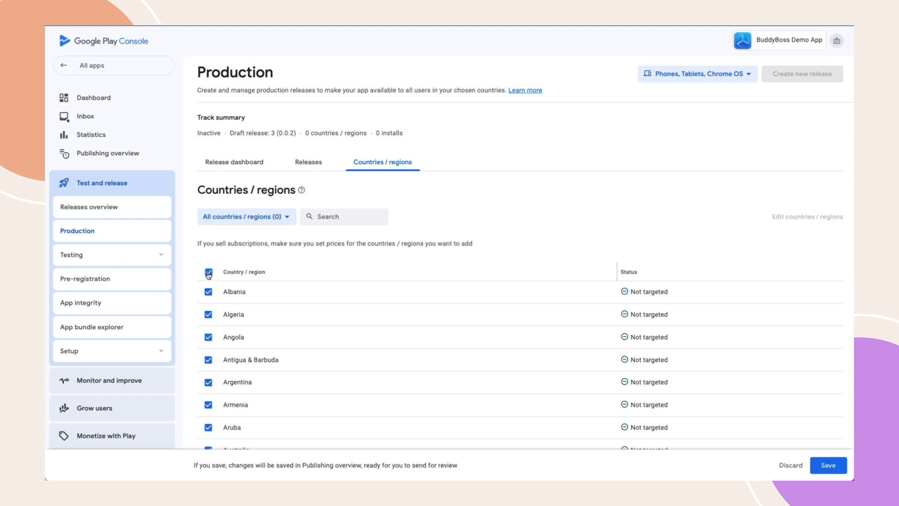
{"action": "left_click", "coordinate": [828, 467]}
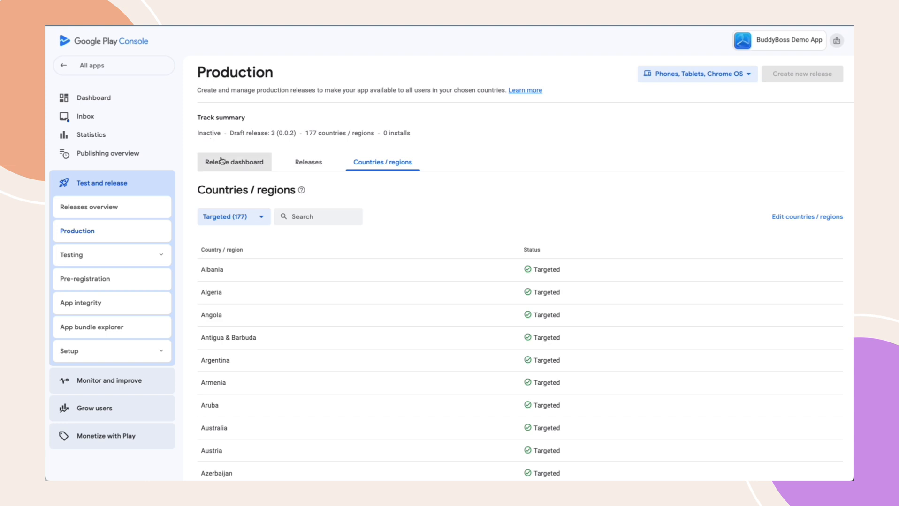
Draft production release 3 (0.0.2) from the uploaded bundle and continue to its preview
{"action": "left_click", "coordinate": [307, 167]}
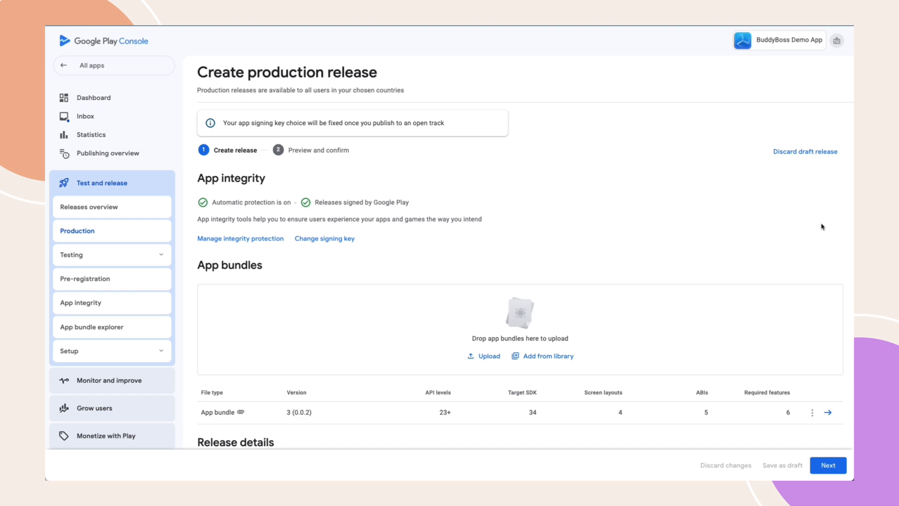
{"action": "scroll", "coordinate": [587, 328], "scroll_direction": "down", "scroll_amount": 6}
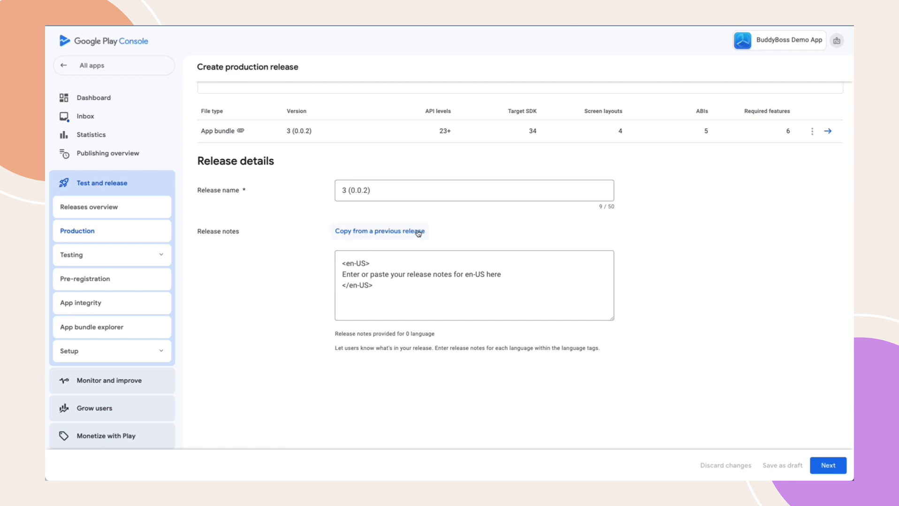
{"action": "left_click", "coordinate": [828, 470]}
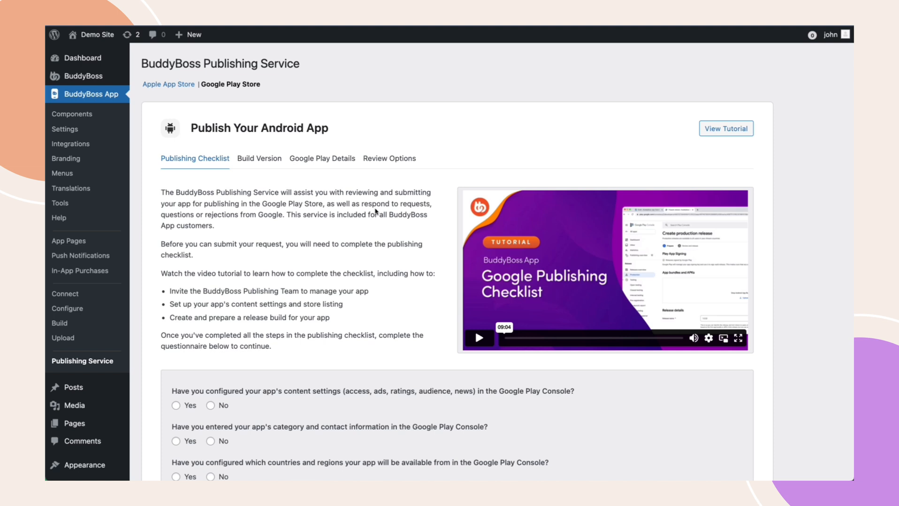
Mark Yes for content settings, category and contact, countries and regions, store listing, and team invite
{"action": "scroll", "coordinate": [375, 212], "scroll_direction": "down", "scroll_amount": 5}
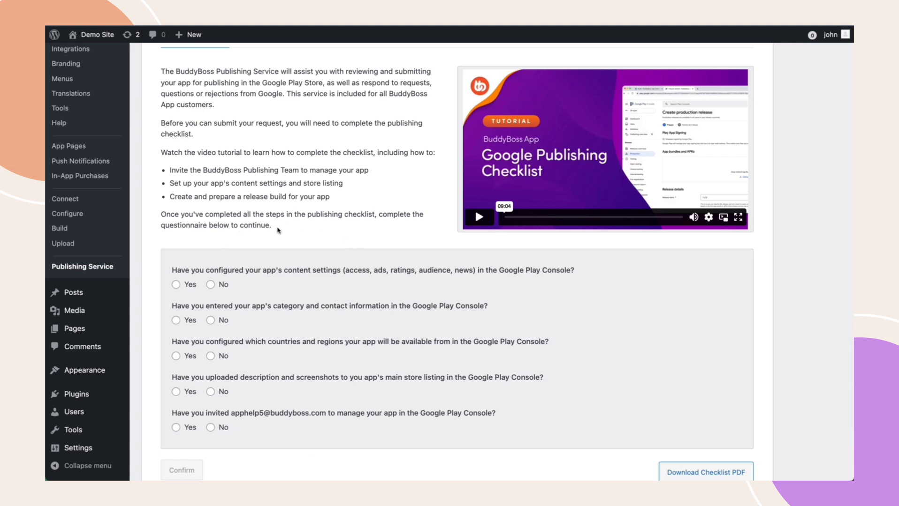
{"action": "left_click", "coordinate": [175, 285]}
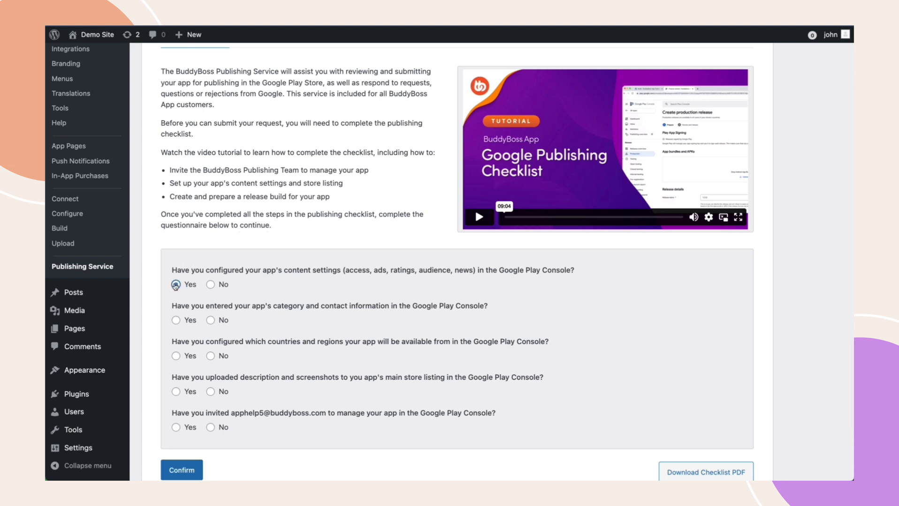
{"action": "left_click", "coordinate": [175, 321]}
{"action": "left_click", "coordinate": [175, 356]}
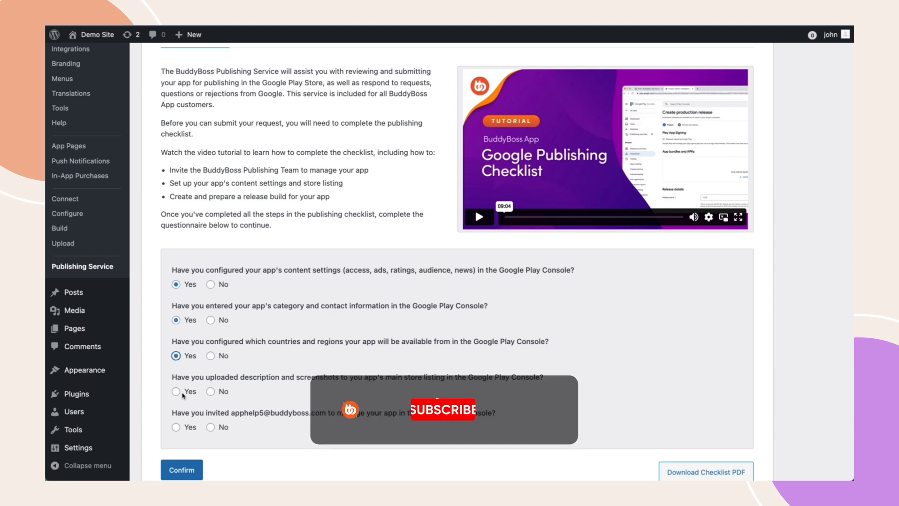
{"action": "left_click", "coordinate": [175, 392]}
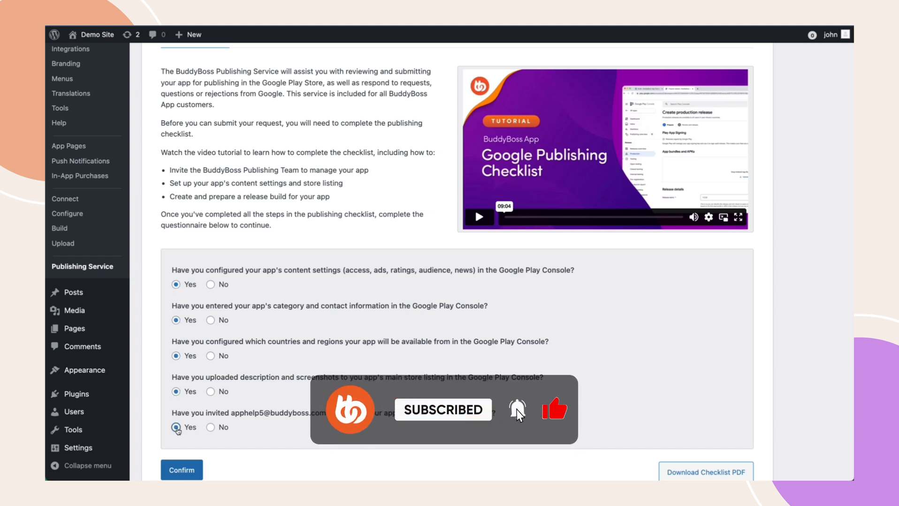
{"action": "left_click", "coordinate": [177, 431]}
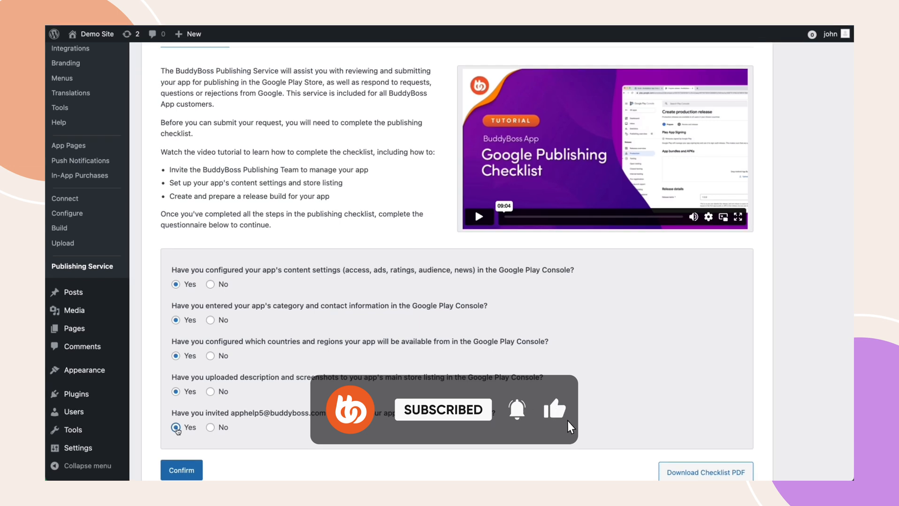